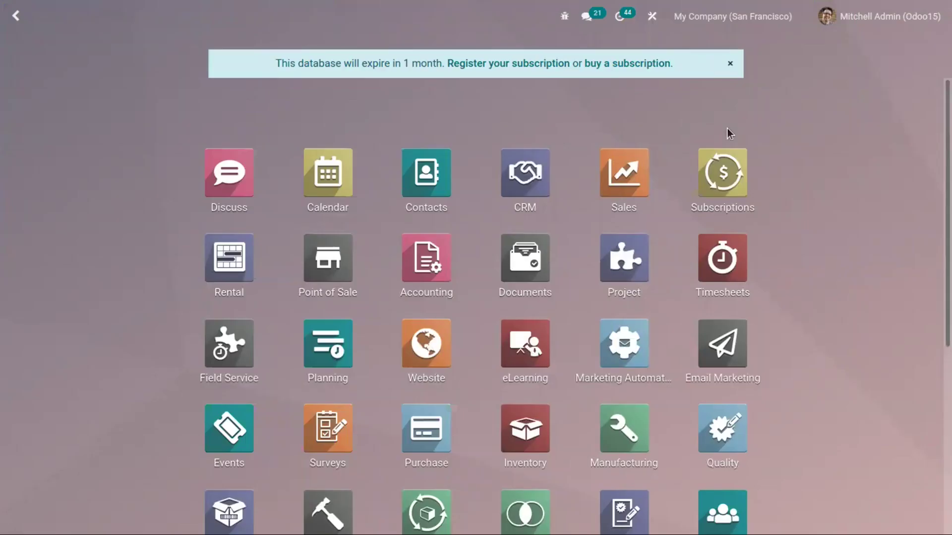
Open the CRM pipeline and move the "Quote for 150 carpets" opportunity from New to the Won stage
left_click(522, 174)
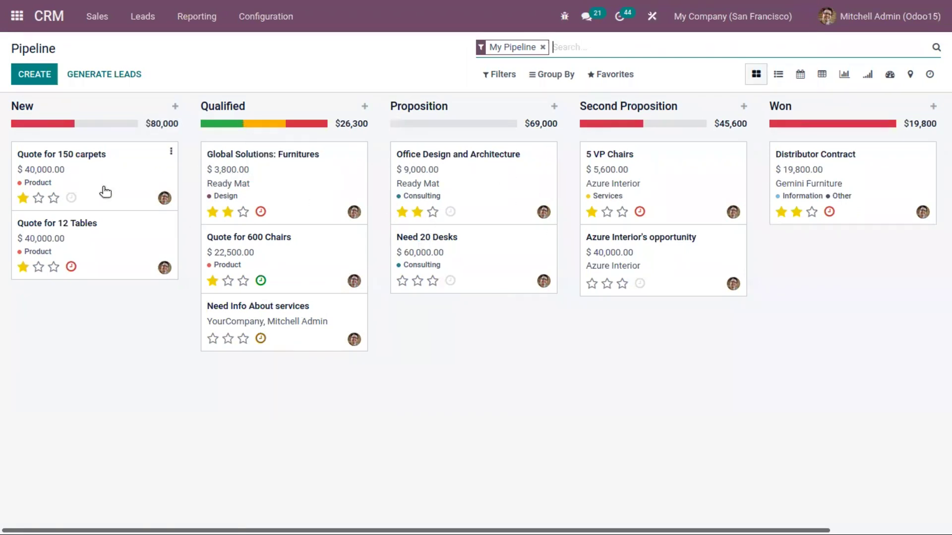
left_click_drag(124, 183, 771, 250)
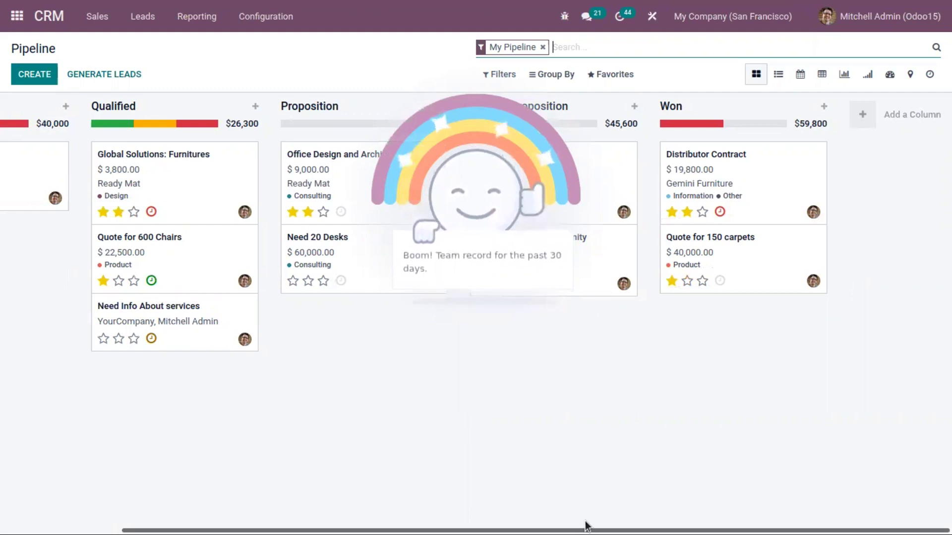
left_click_drag(446, 529, 254, 519)
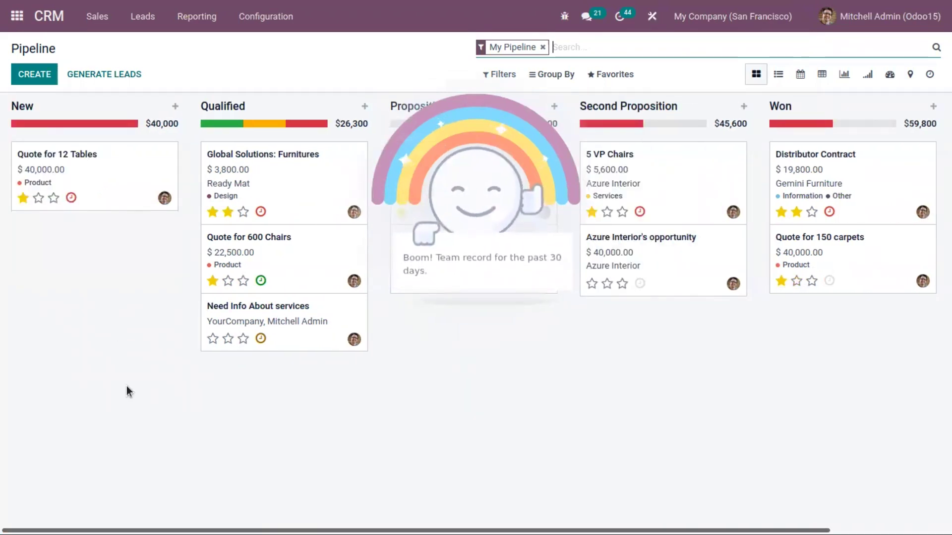
left_click(253, 285)
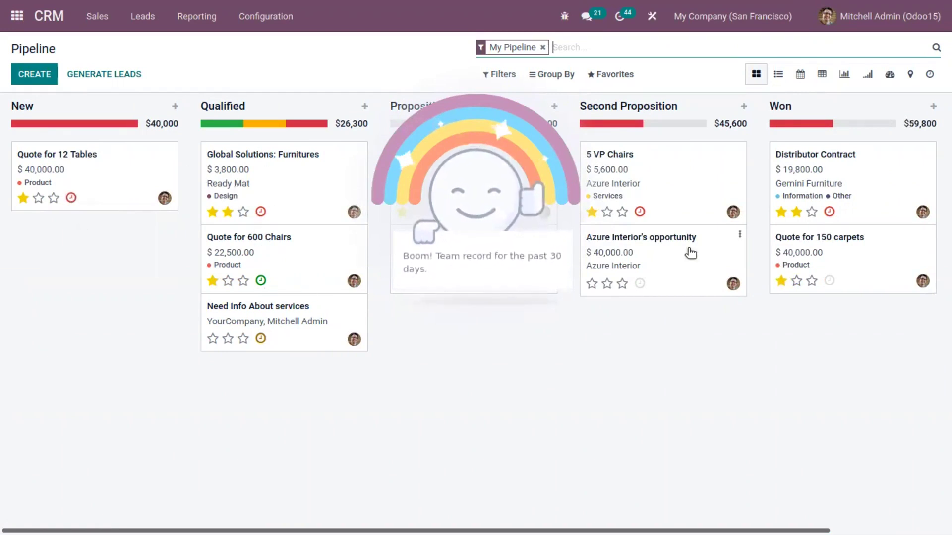
Start scheduling an activity of type Call for Demo on Azure Interior's opportunity in Second Proposition
left_click(639, 285)
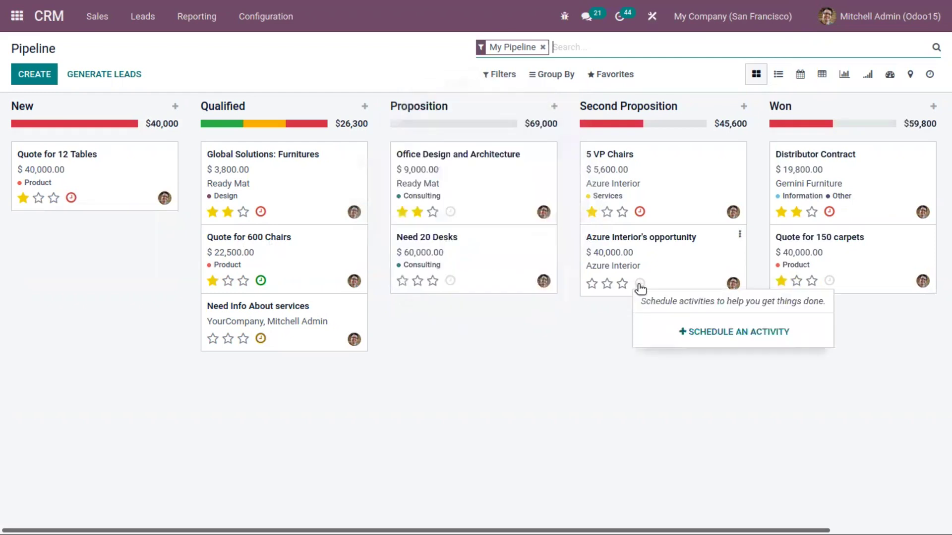
left_click(689, 335)
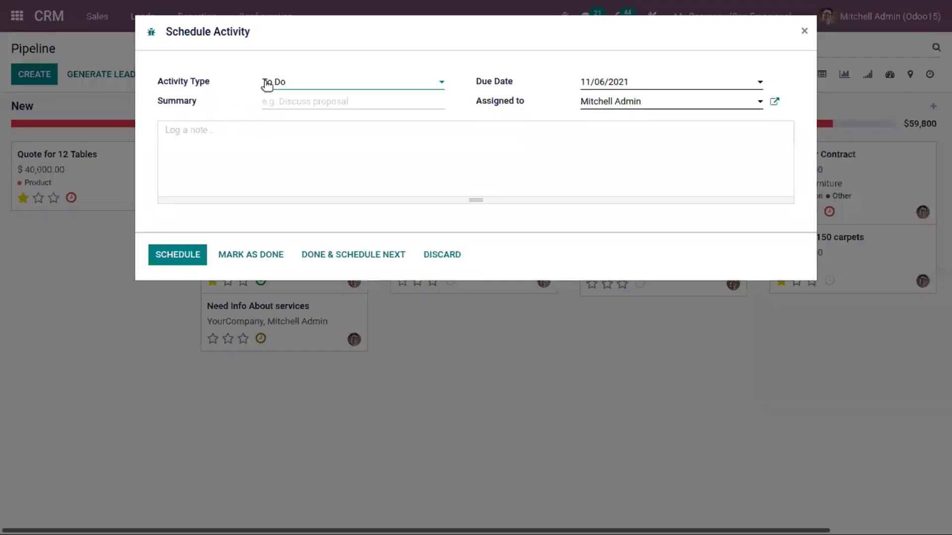
left_click(280, 82)
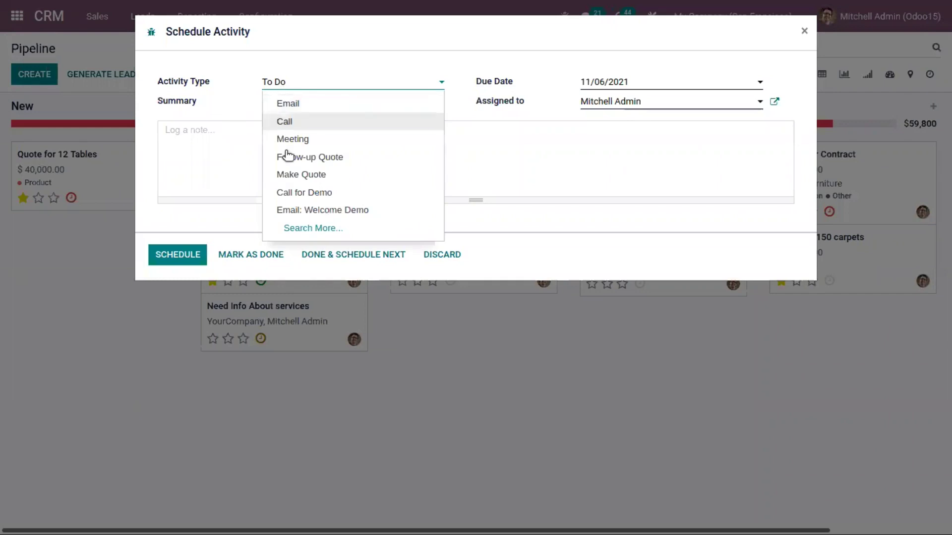
left_click(311, 231)
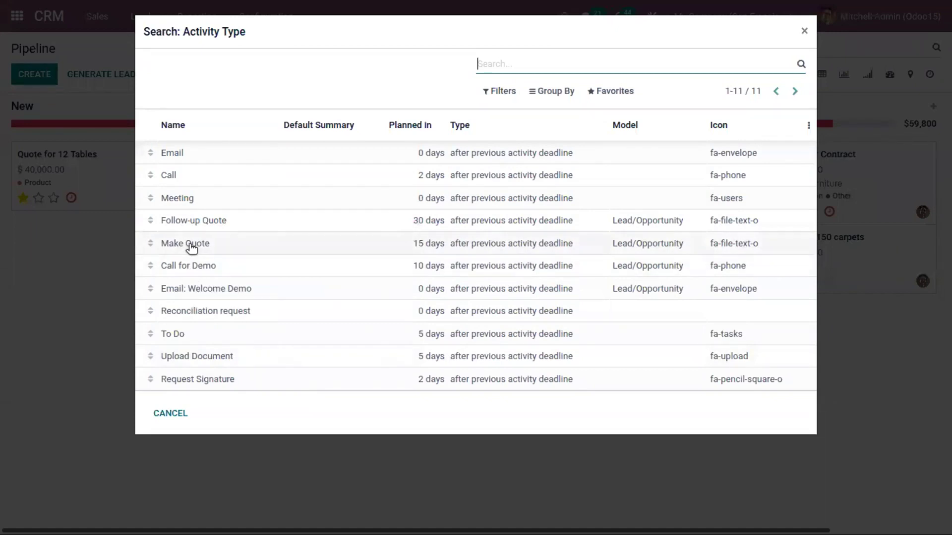
left_click(195, 265)
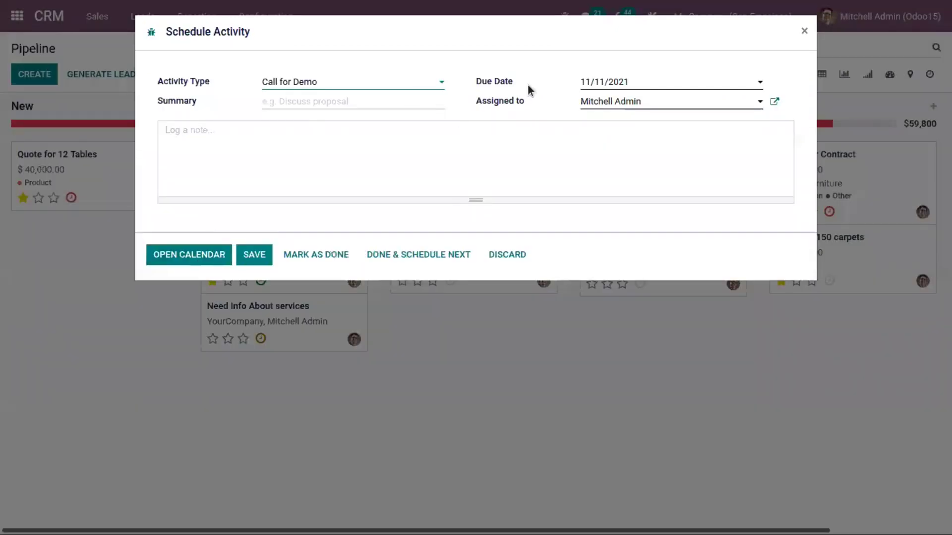
Enter "Demo on product features" as the activity's summary
left_click(273, 105)
mouse_move(357, 192)
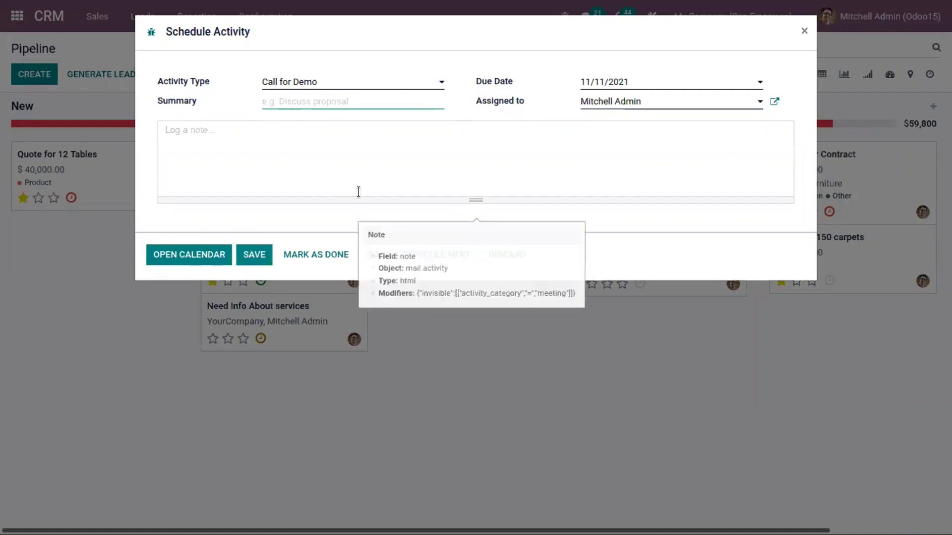
type("D")
key("BackSpace")
type("Demo on product features")
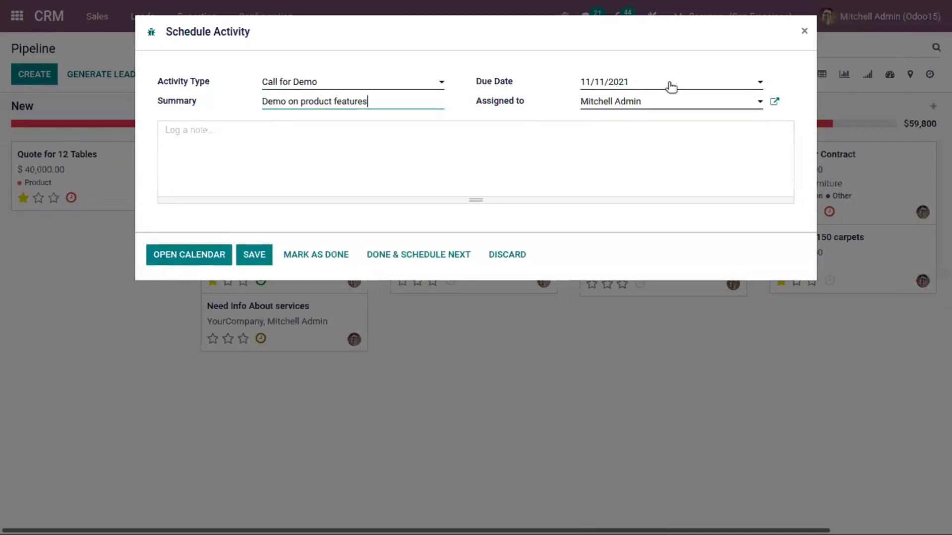
Set the activity's due date to 11/09/2021, assign it to the administrator, and save it
left_click(670, 85)
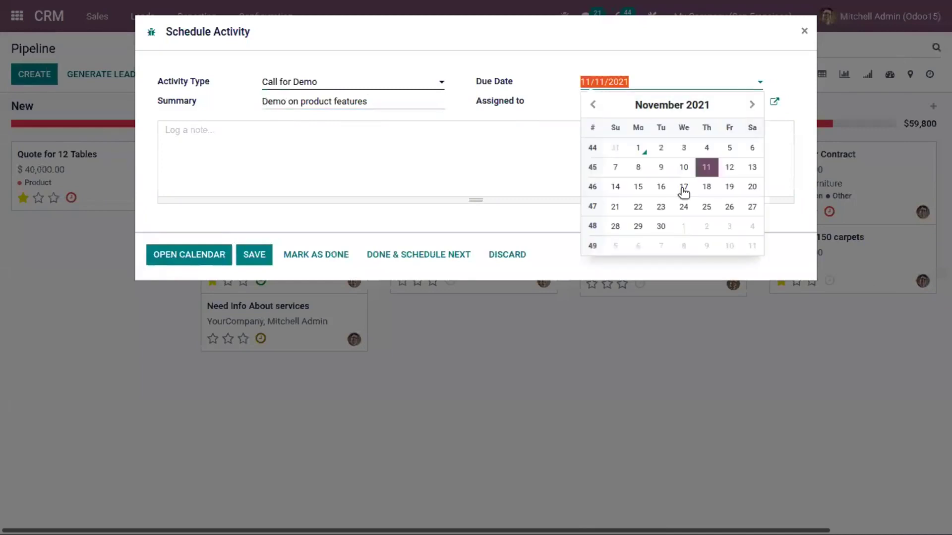
left_click(661, 167)
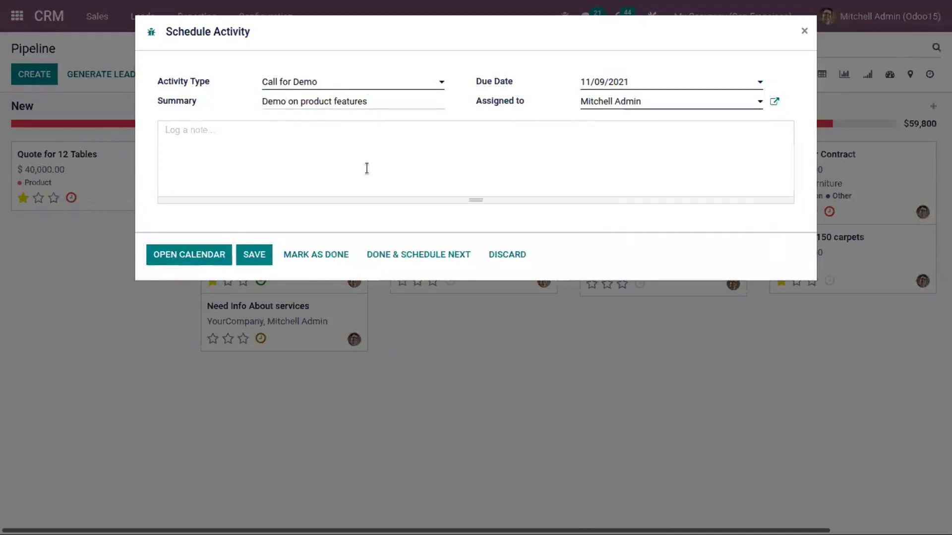
left_click(637, 103)
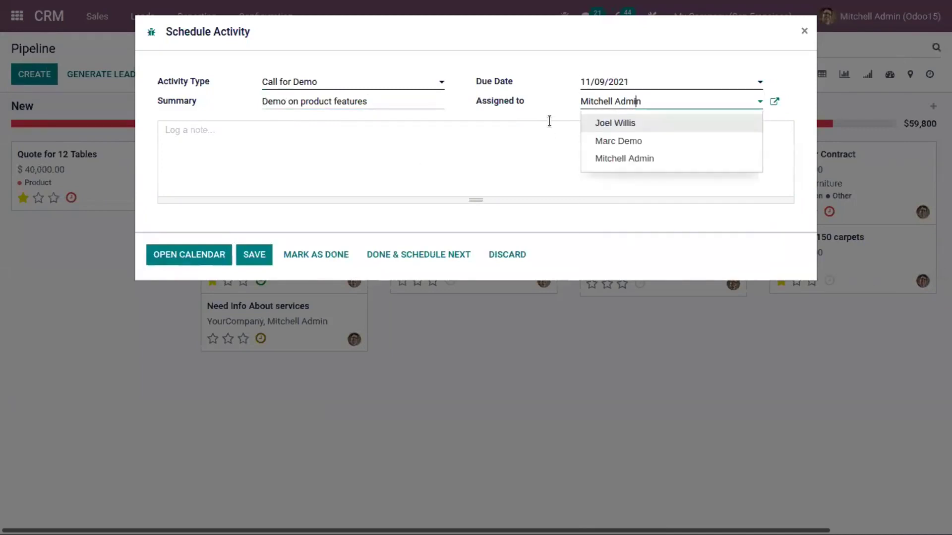
left_click(618, 156)
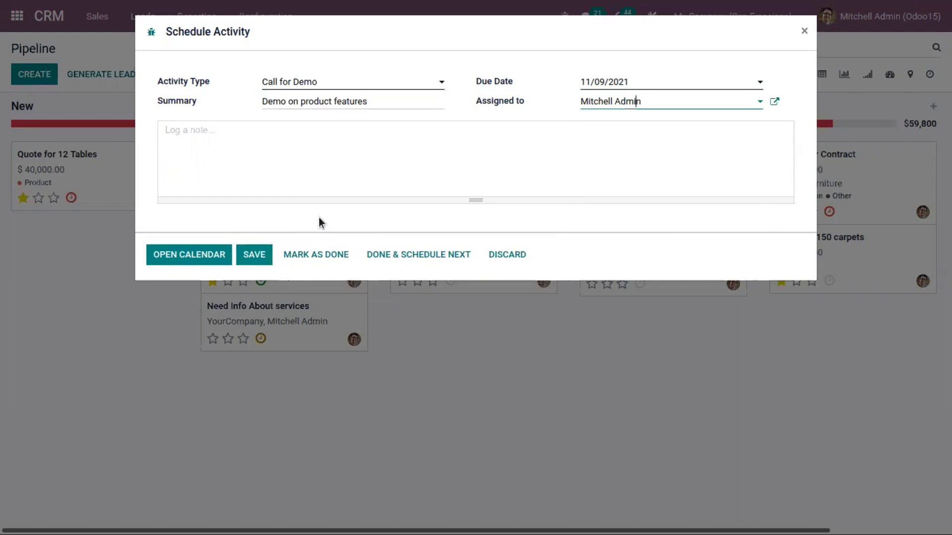
left_click(252, 256)
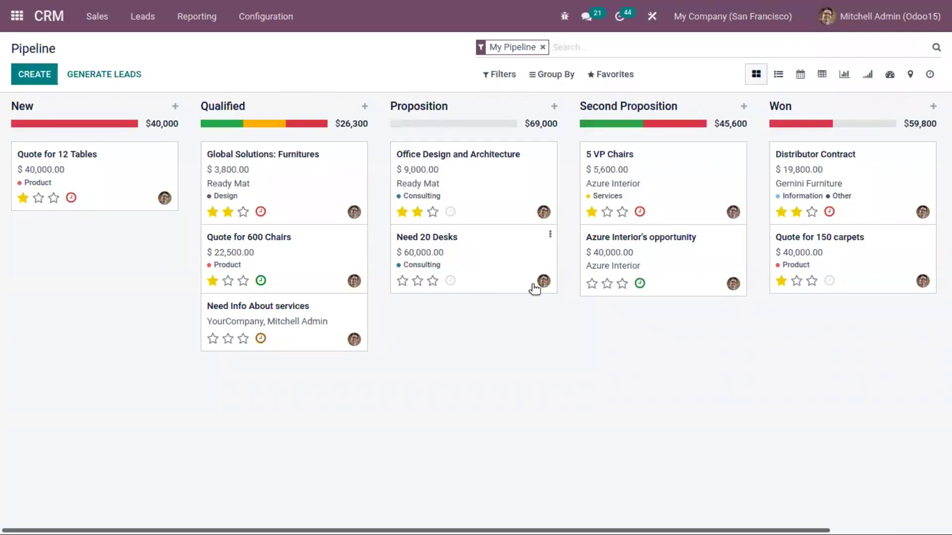
Edit the planned "Demo on product features" activity, set its due date to 11/10/2021, and save it
left_click(640, 283)
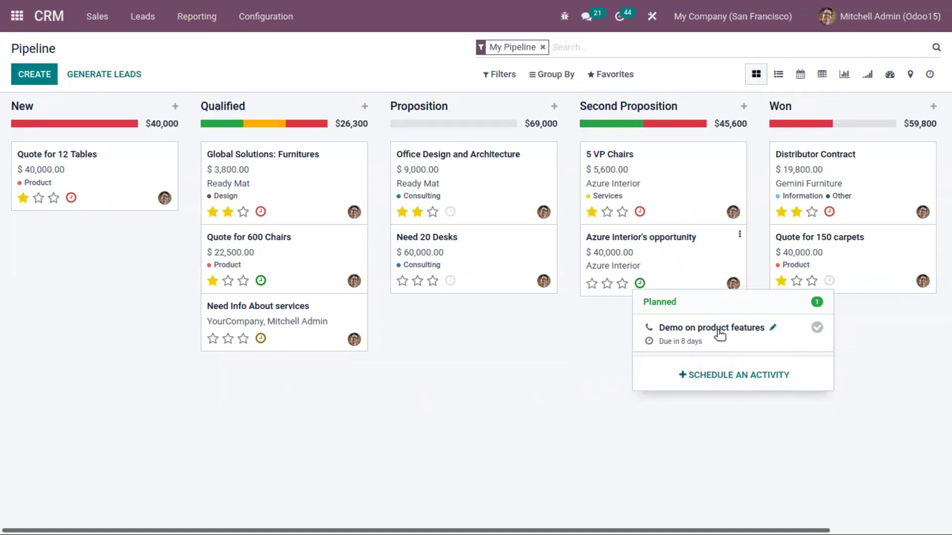
left_click(774, 331)
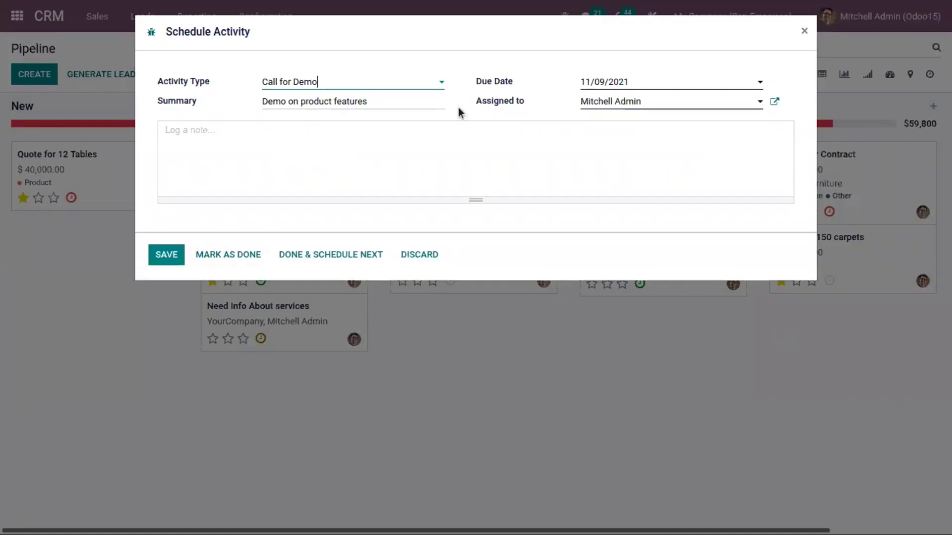
left_click(597, 83)
left_click(682, 165)
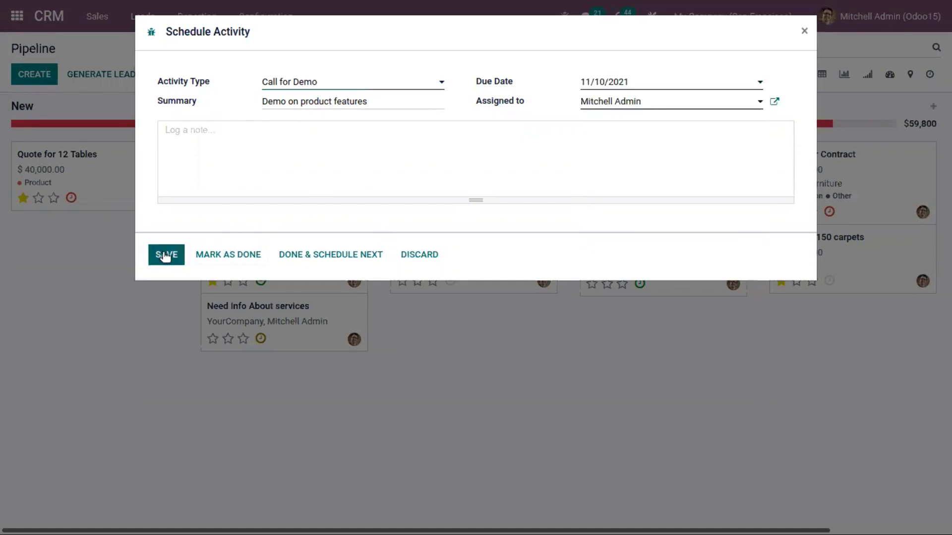
left_click(166, 255)
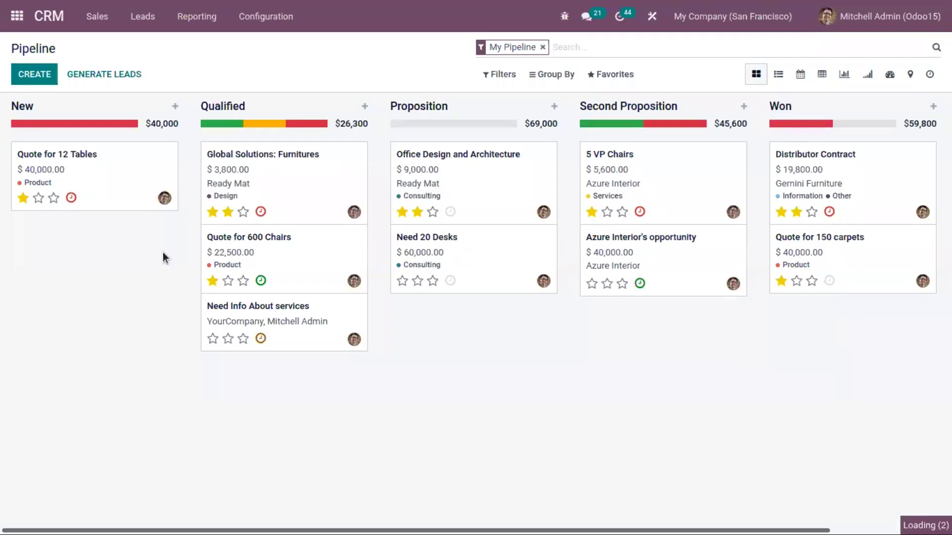
Schedule a Meeting activity for Azure Interior's opportunity and create its calendar event on Monday, November 1, 2021 at 10:30 under the suggested subject
left_click(641, 284)
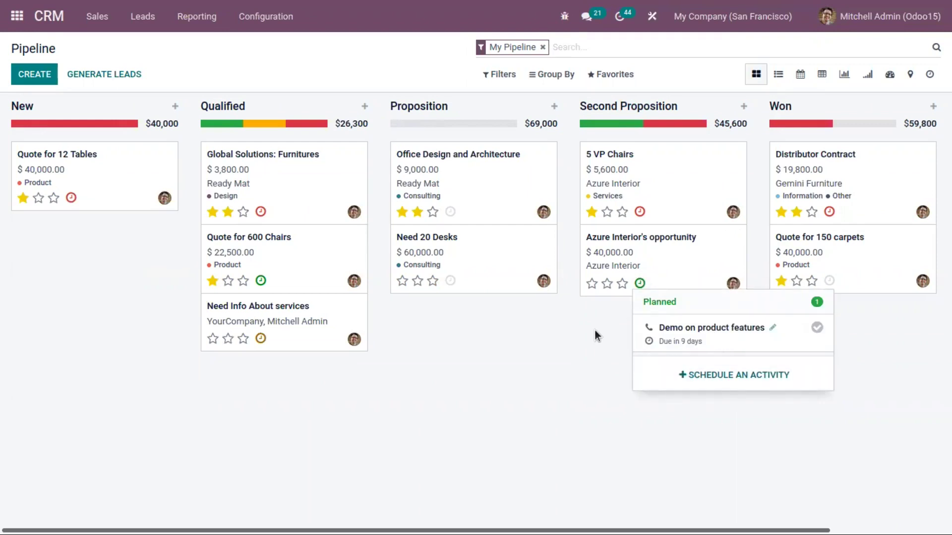
left_click(736, 376)
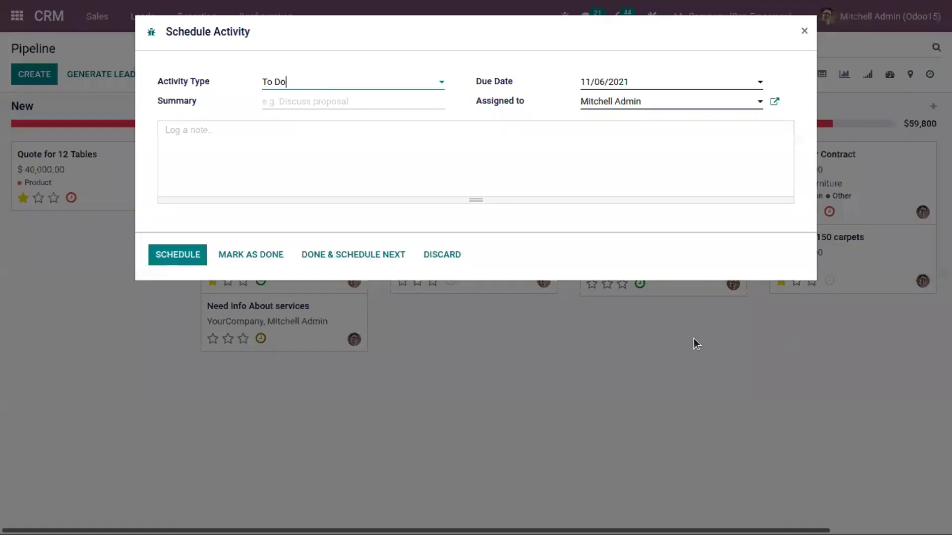
left_click(320, 90)
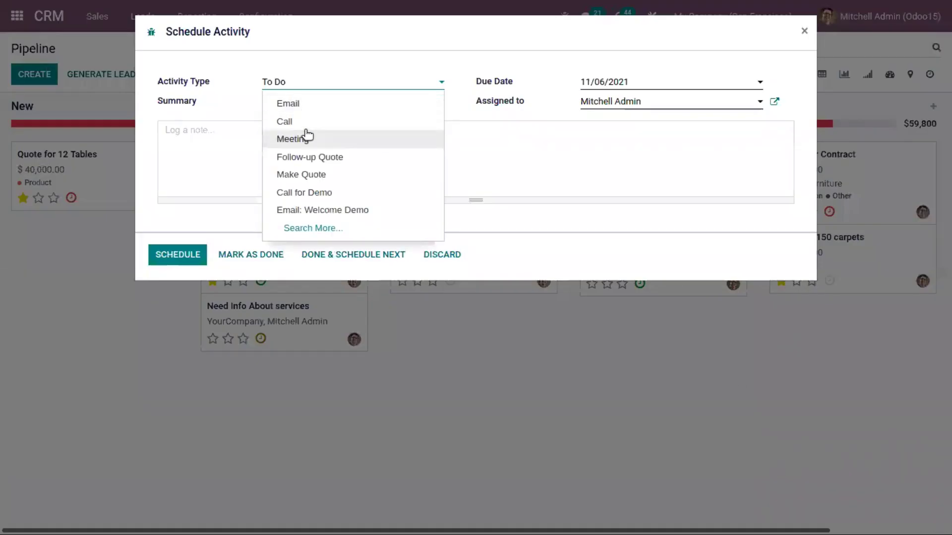
left_click(293, 139)
left_click(190, 159)
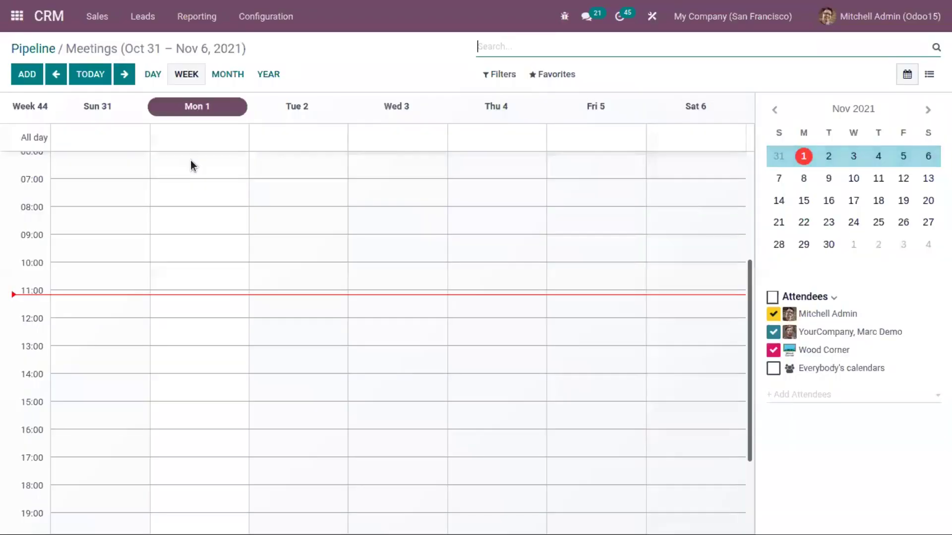
left_click(219, 283)
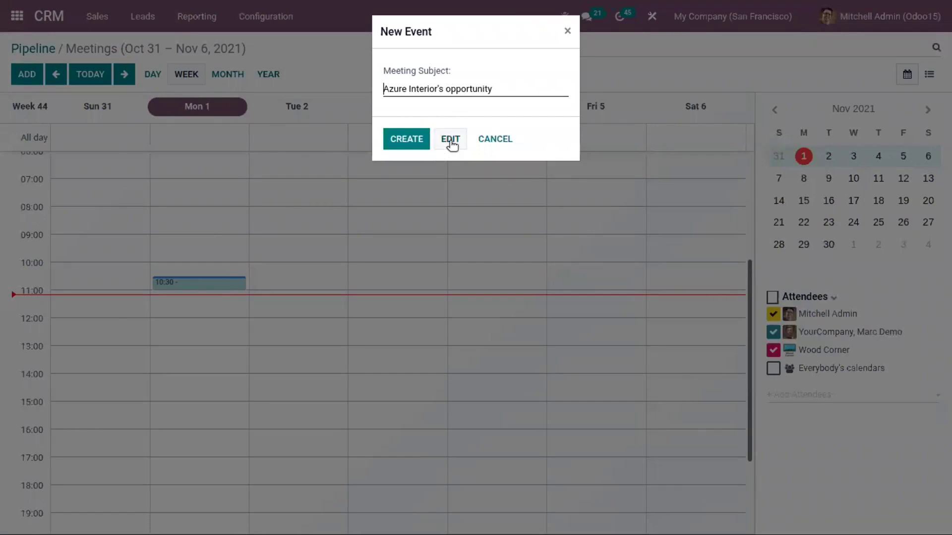
left_click(419, 140)
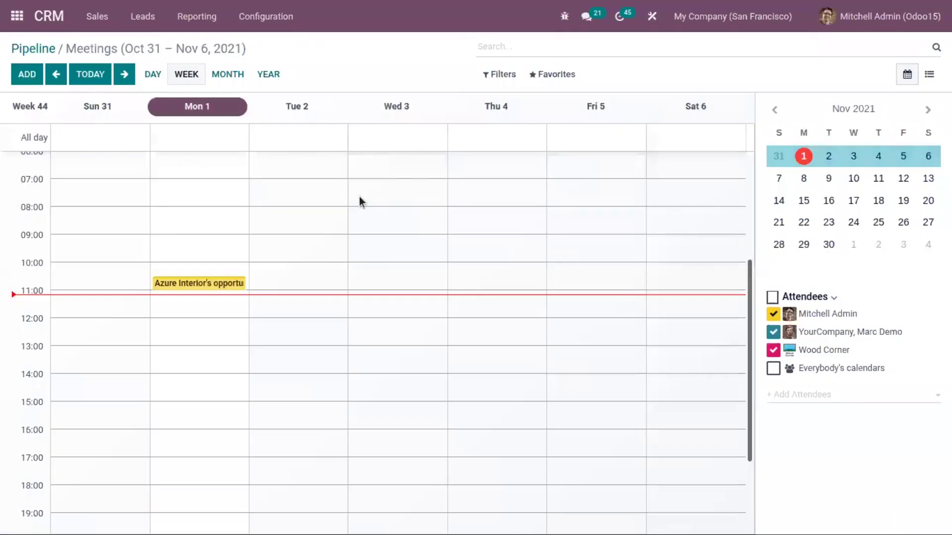
Open the Azure Interior's opportunity meeting for editing and make it an all-day event
left_click(221, 283)
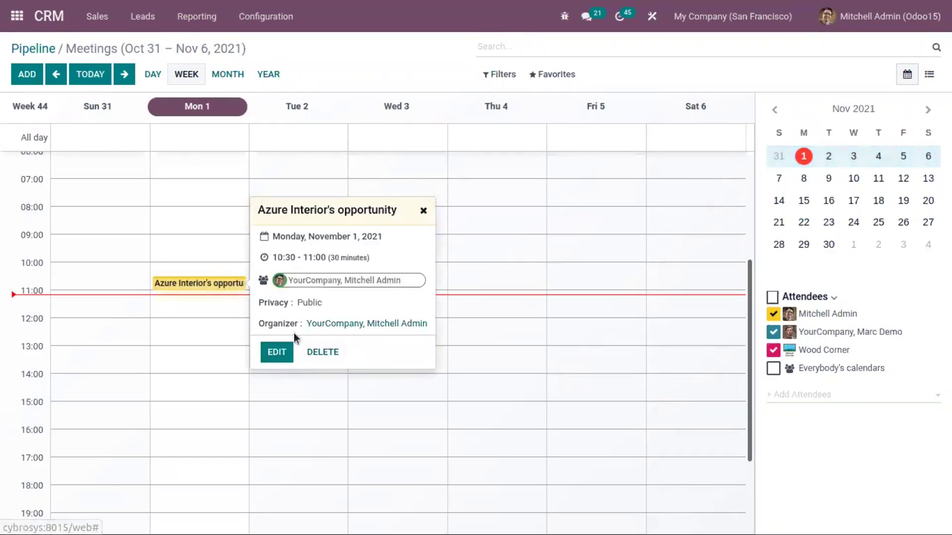
left_click(285, 353)
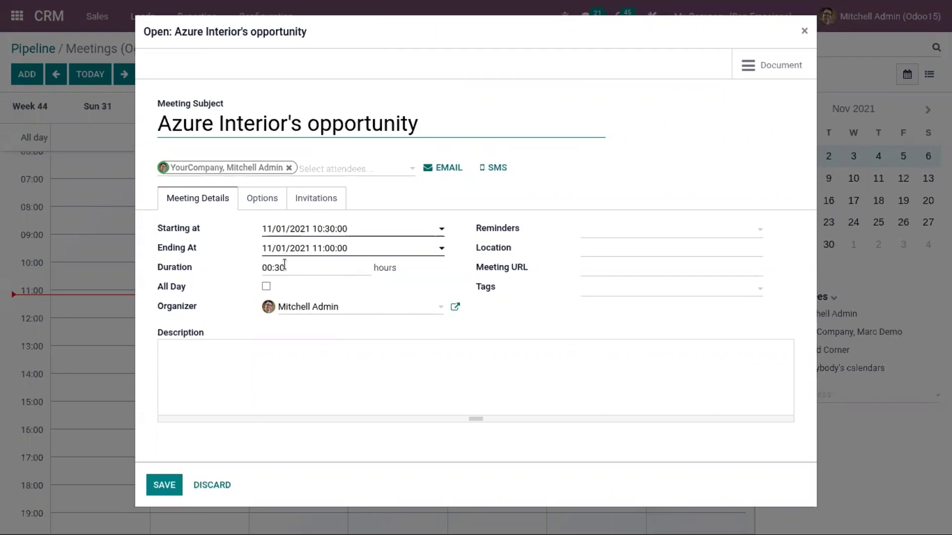
left_click(269, 269)
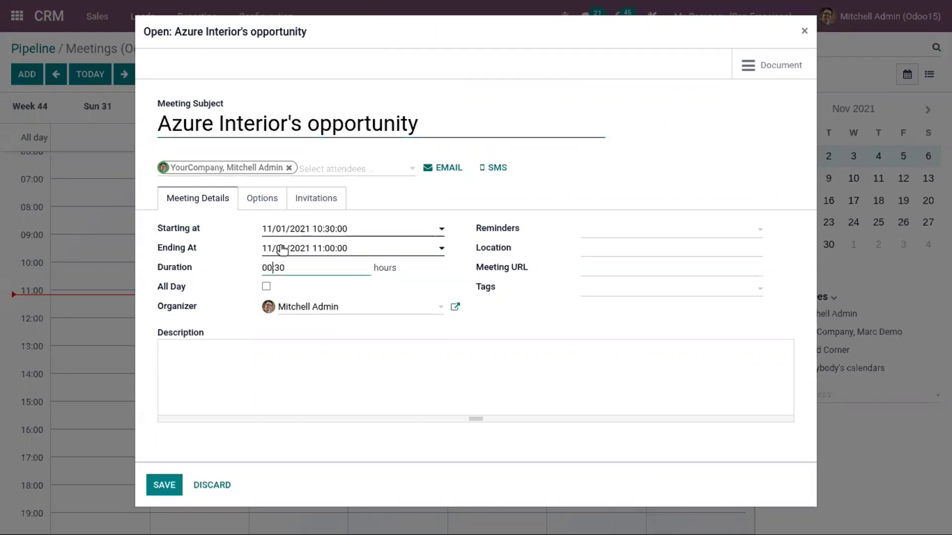
key("BackSpace")
left_click(266, 287)
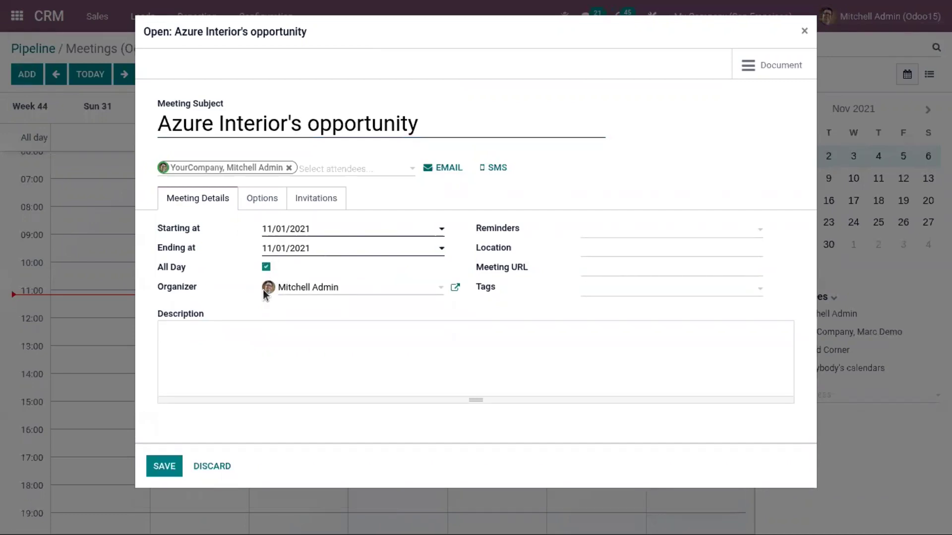
left_click(302, 287)
left_click(230, 298)
Add the "Notification - 30 Minutes" reminder and the "Customer Meeting" tag to the meeting
left_click(590, 237)
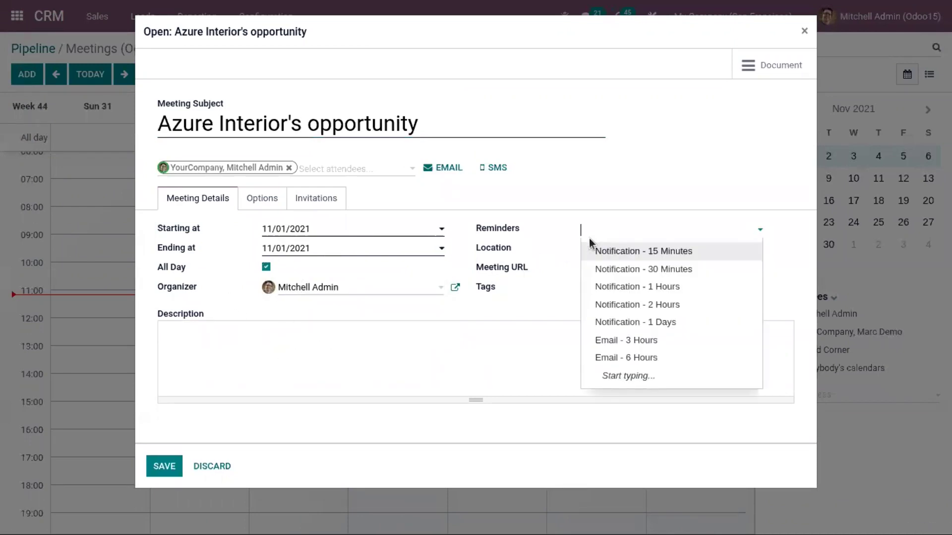
left_click(630, 269)
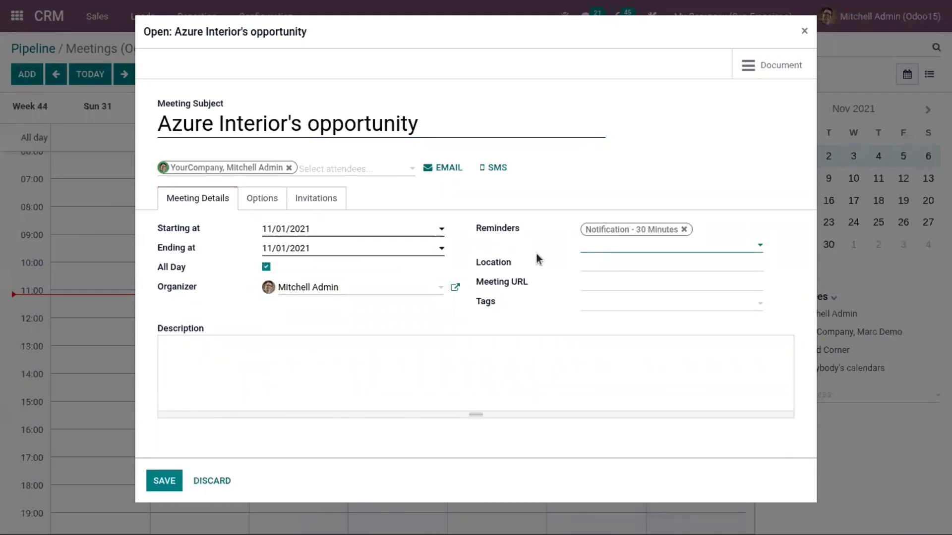
left_click(586, 263)
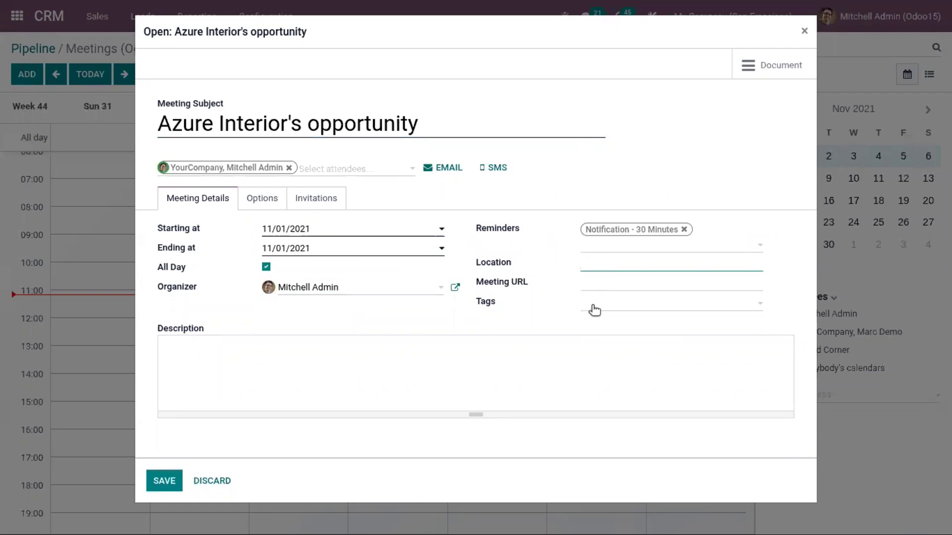
left_click(594, 309)
left_click(619, 325)
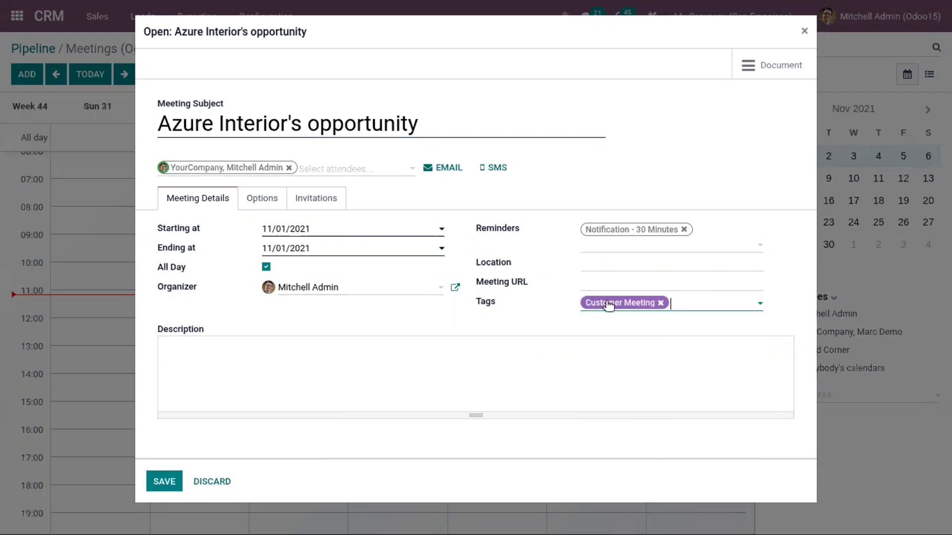
In the meeting's options, keep the privacy set to Public and set Show as to Available
left_click(261, 196)
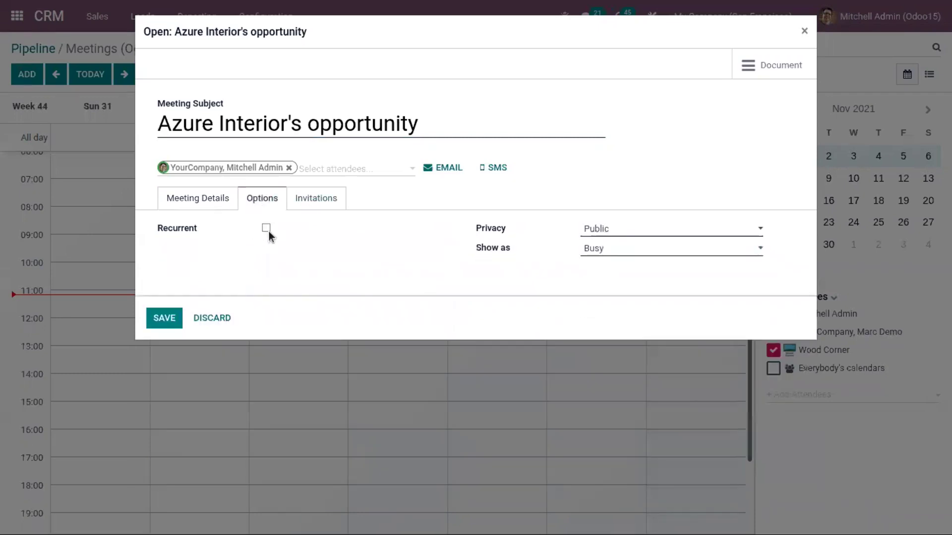
left_click(600, 229)
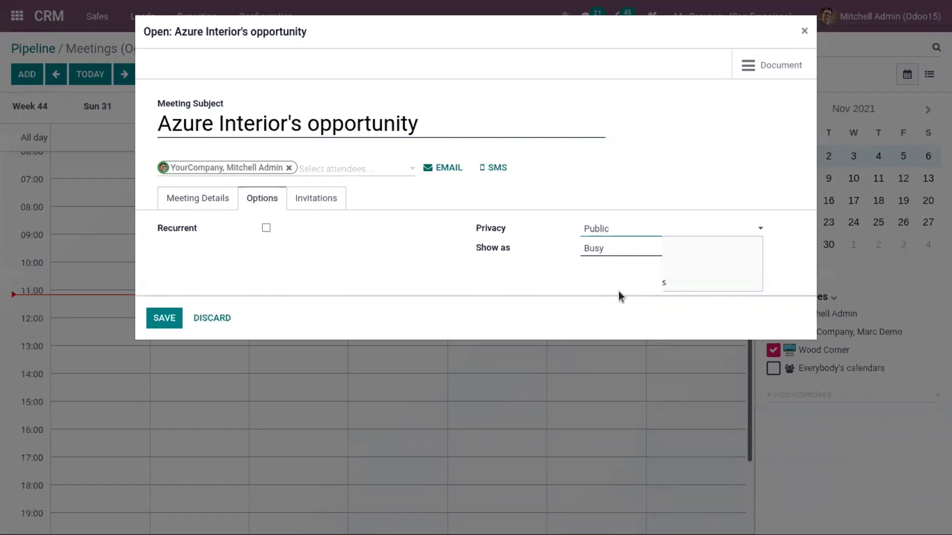
left_click(542, 259)
left_click(595, 248)
left_click(602, 264)
left_click(595, 248)
left_click(587, 257)
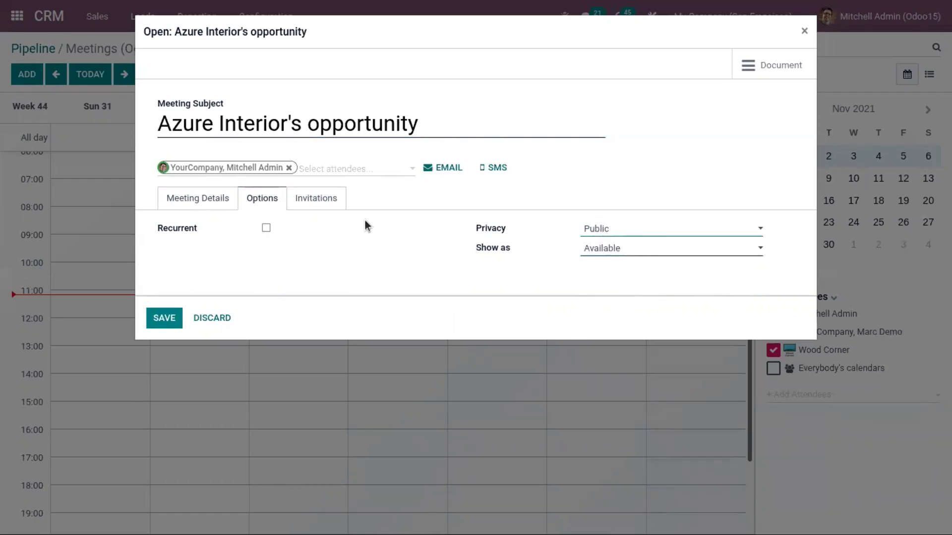
Add BE Company CoA as an attendee of the Azure Interior's opportunity meeting and save the meeting
left_click(310, 198)
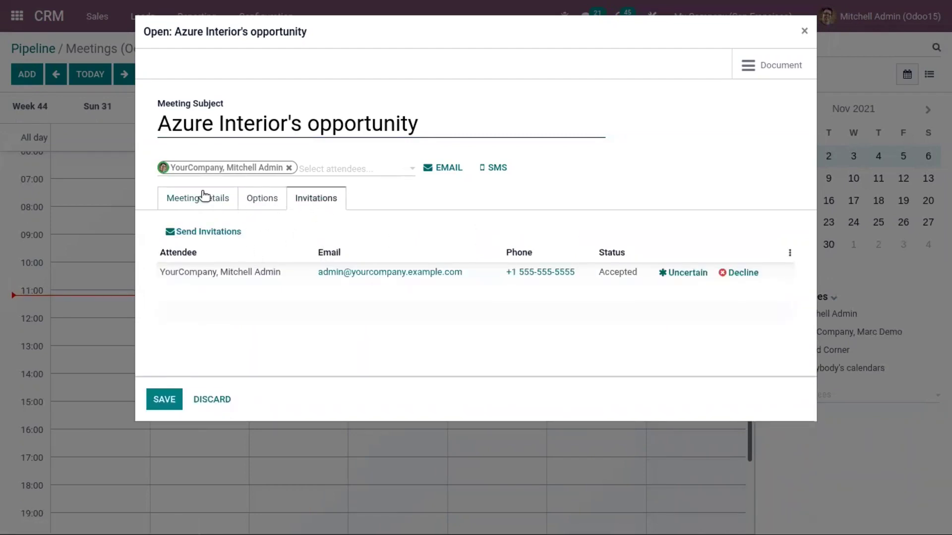
left_click(317, 173)
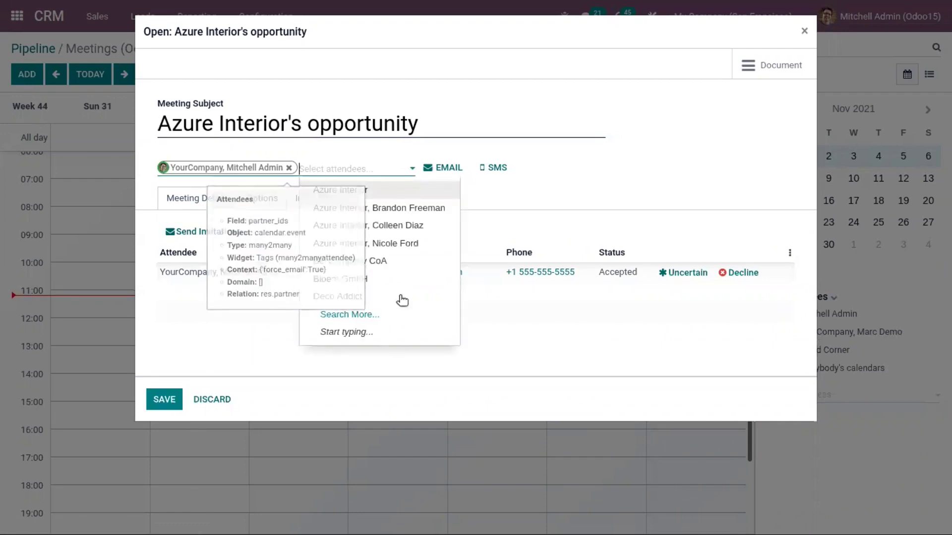
left_click(363, 246)
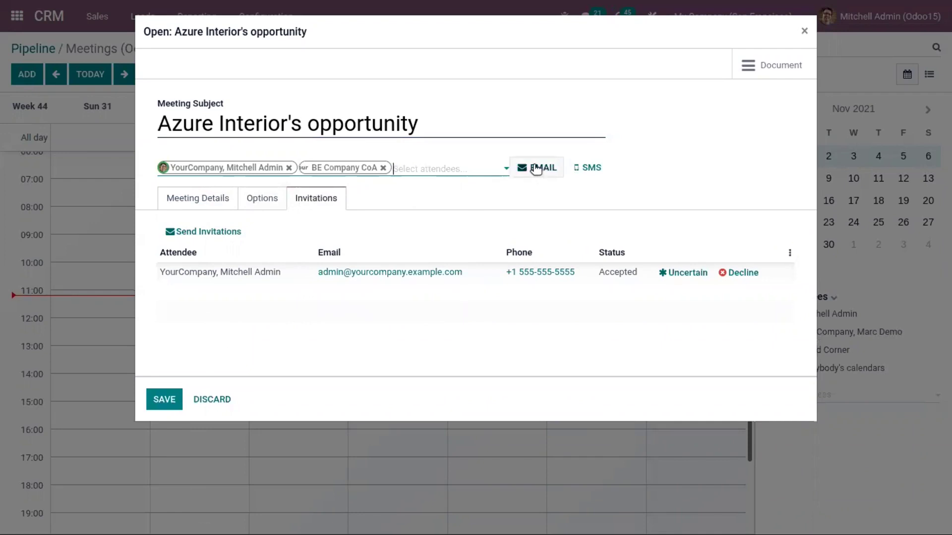
left_click(198, 202)
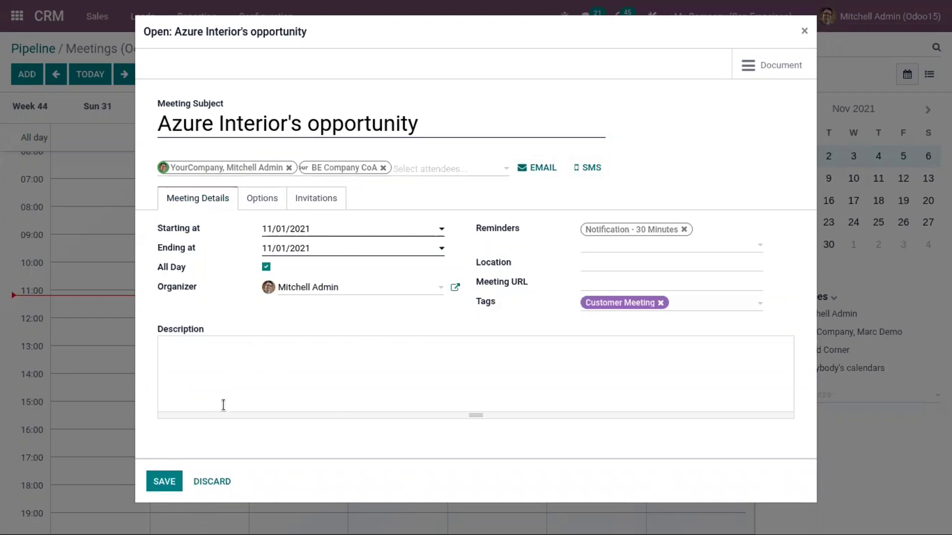
left_click(159, 483)
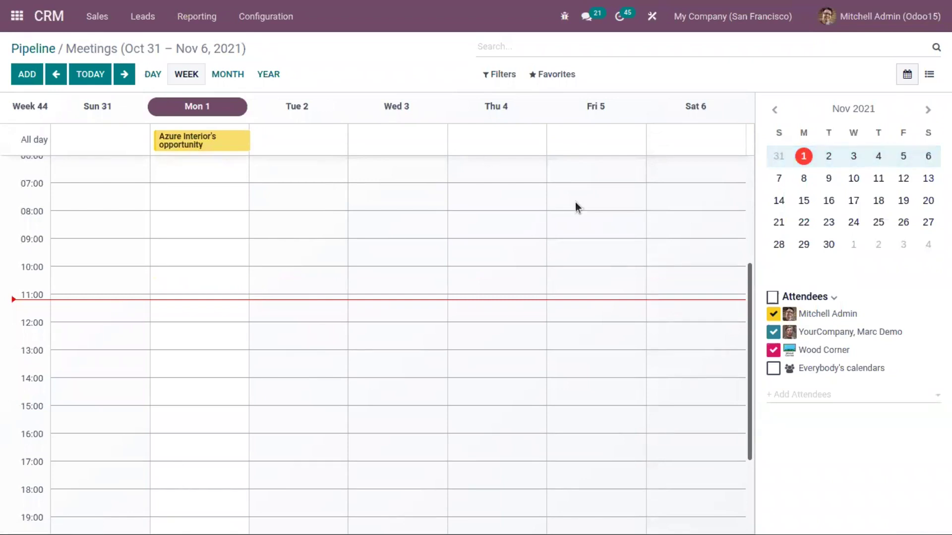
View the meetings as a list and return to the pipeline to check the scheduled activities of Azure Interior's opportunity
left_click(929, 74)
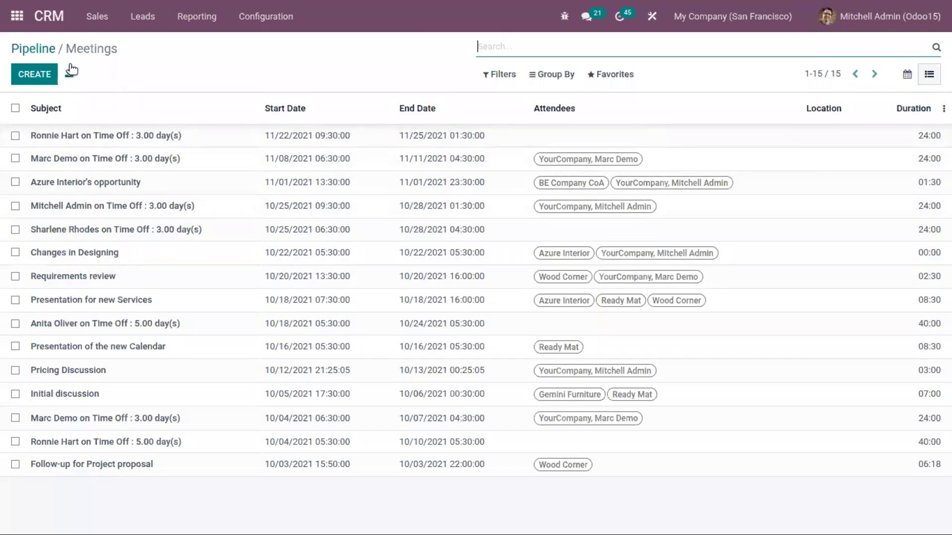
left_click(44, 46)
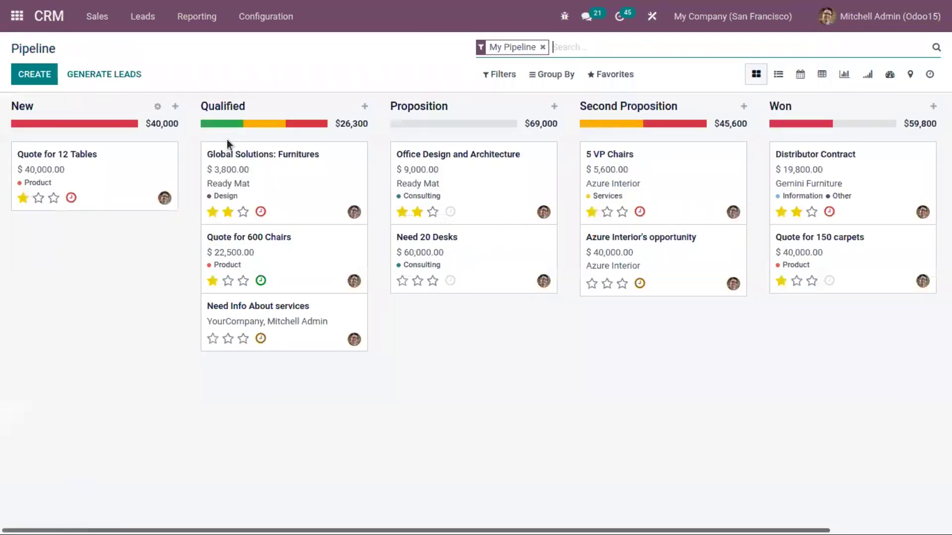
left_click(640, 283)
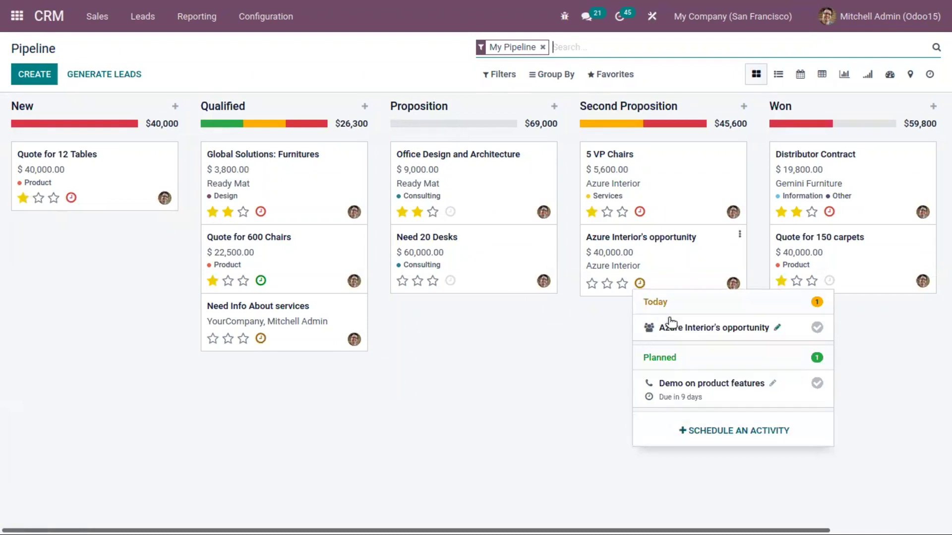
left_click(582, 376)
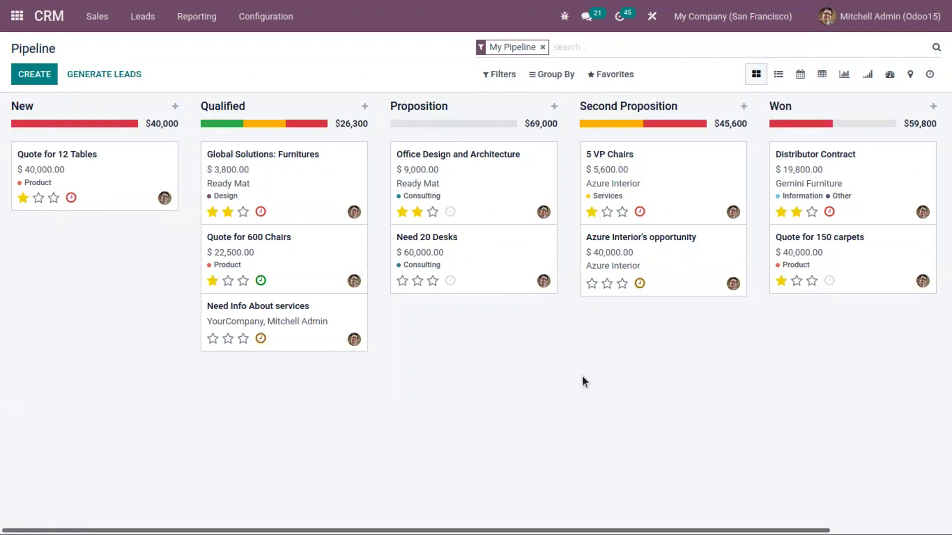
Mark the "Demo on product features" activity of Azure Interior's opportunity as done, discarding the suggested next activity
left_click(639, 283)
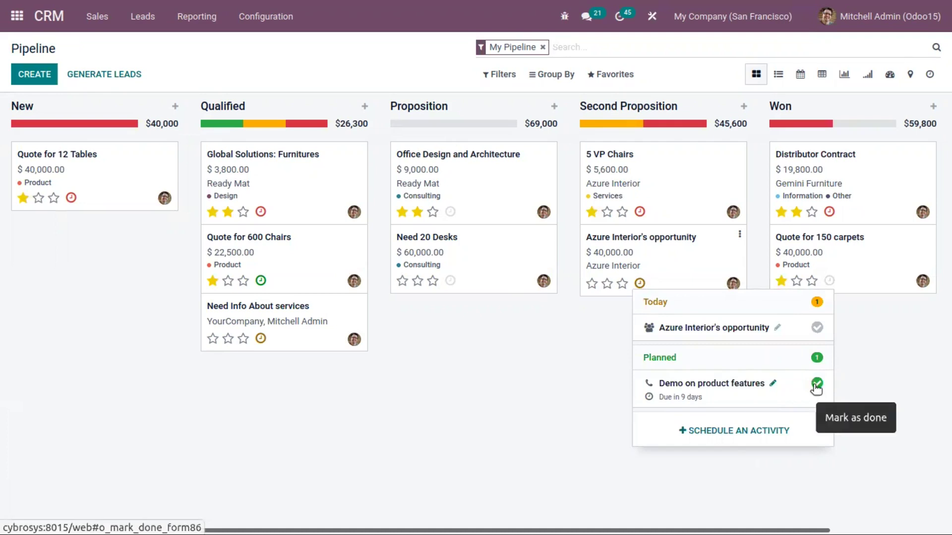
left_click(817, 385)
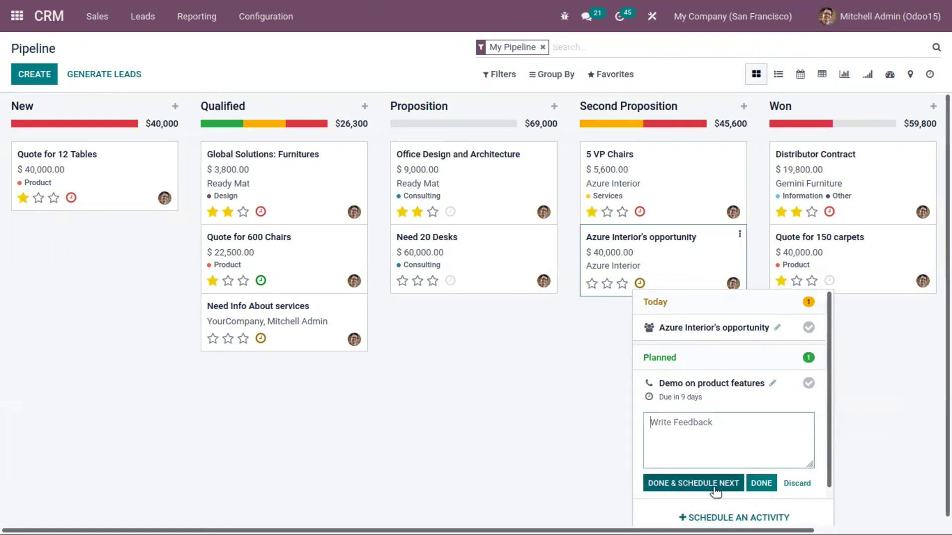
left_click(687, 484)
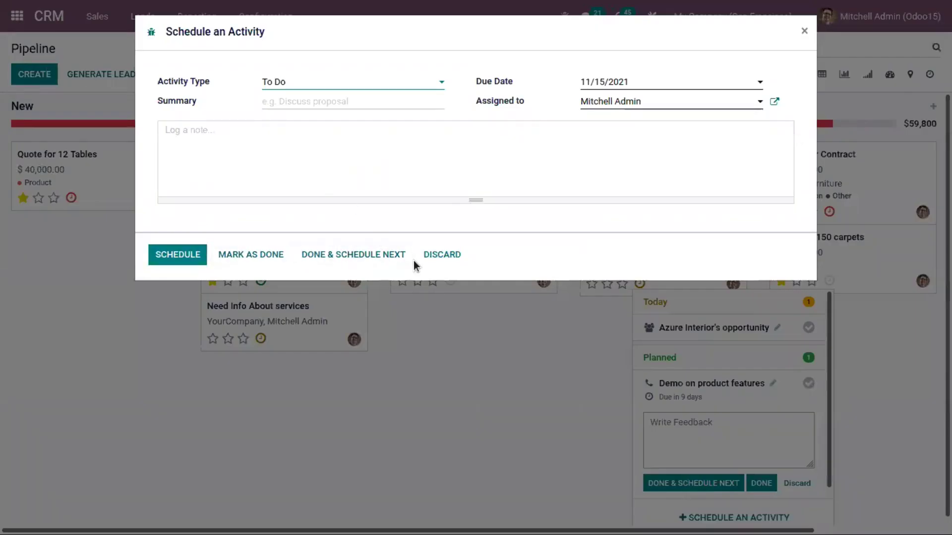
left_click(429, 255)
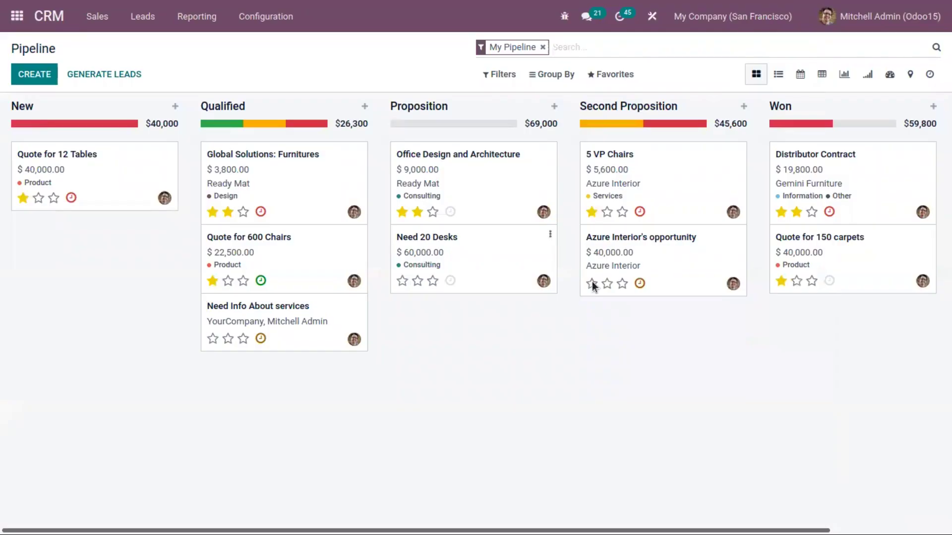
left_click(639, 284)
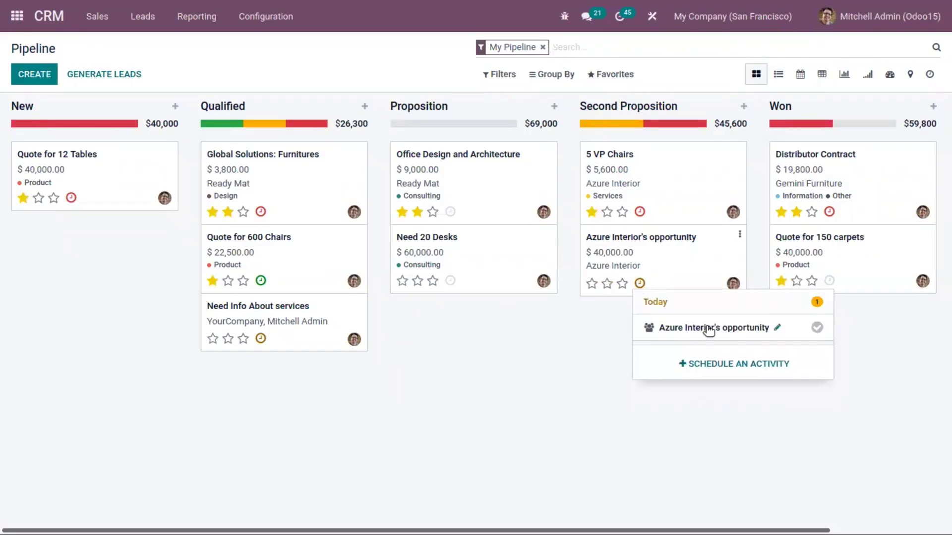
left_click(575, 341)
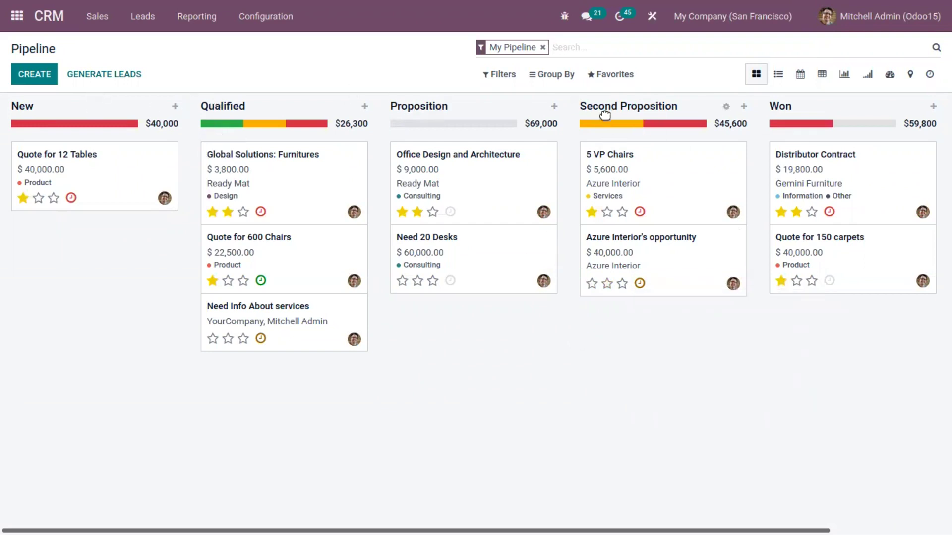
Filter the Second Proposition stage to overdue activities and check the activities of the 5 VP Chairs opportunity
mouse_move(627, 125)
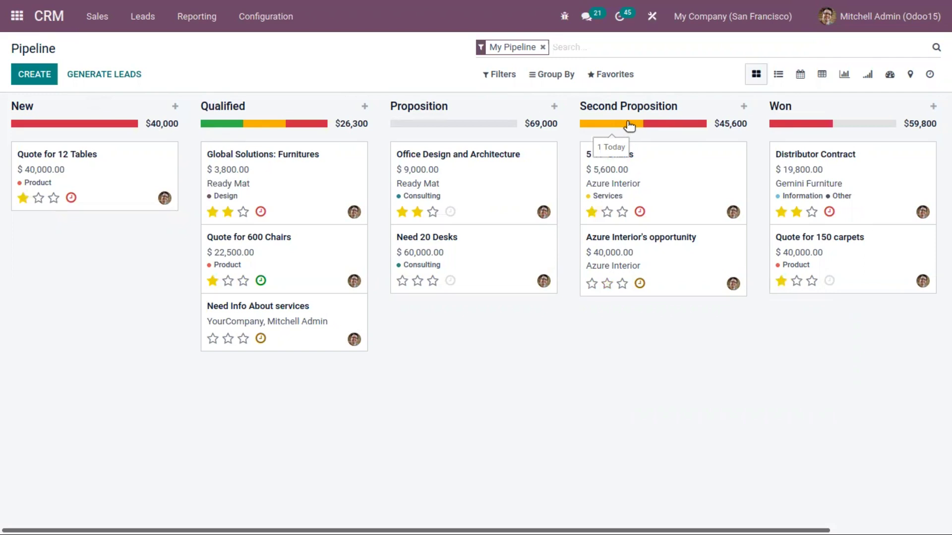
mouse_move(662, 127)
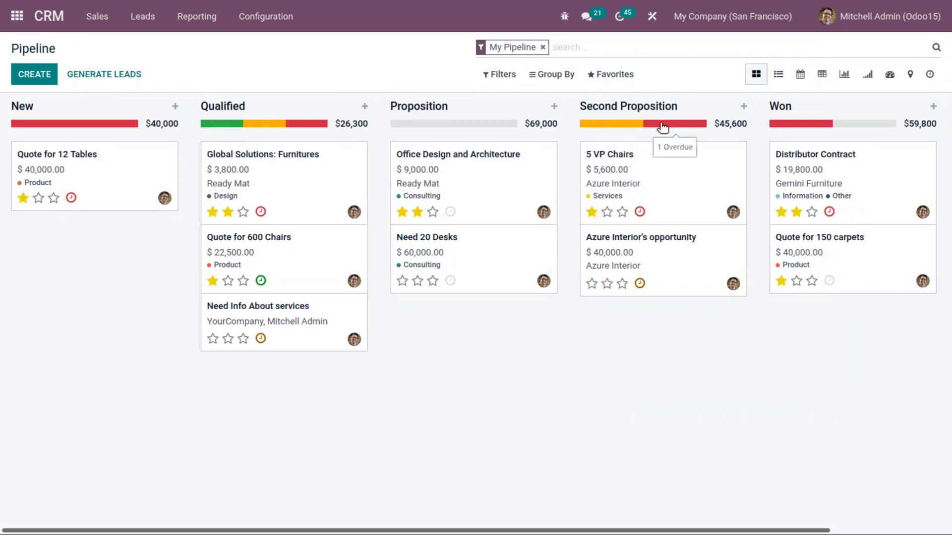
left_click(663, 127)
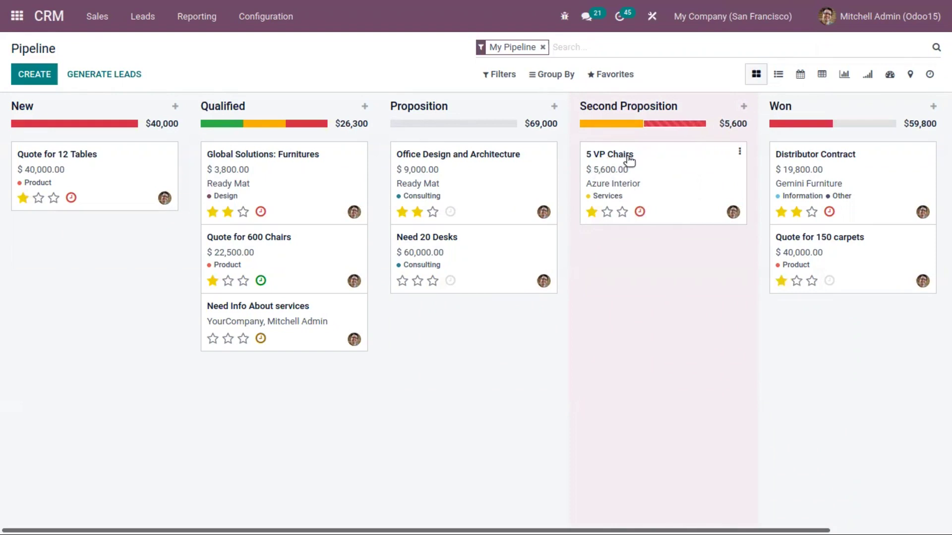
left_click(640, 212)
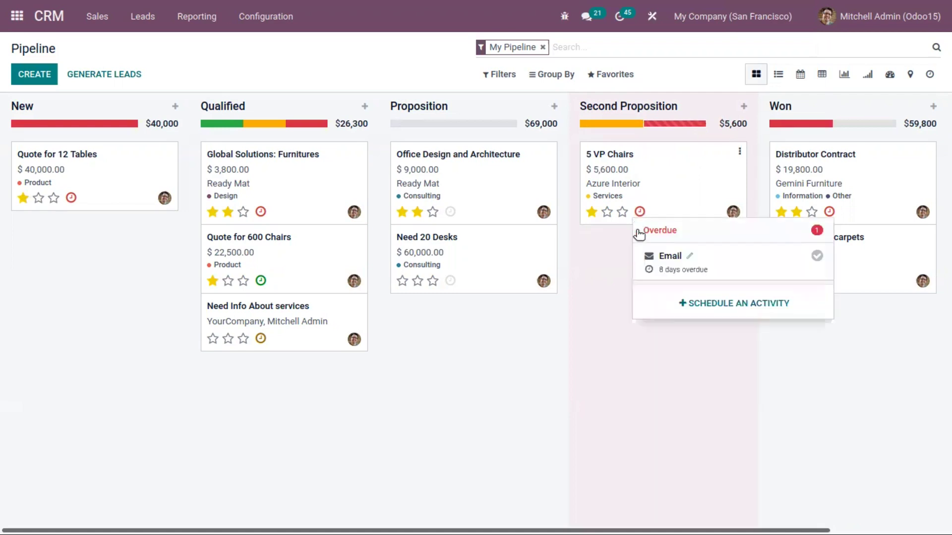
left_click(620, 247)
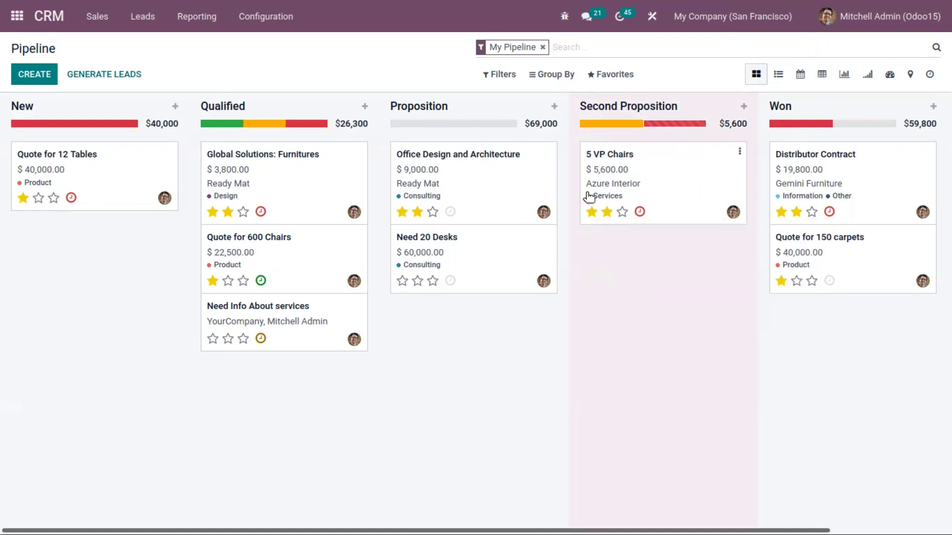
Filter the Second Proposition stage to activities due today and check the activities of Azure Interior's opportunity
left_click(613, 124)
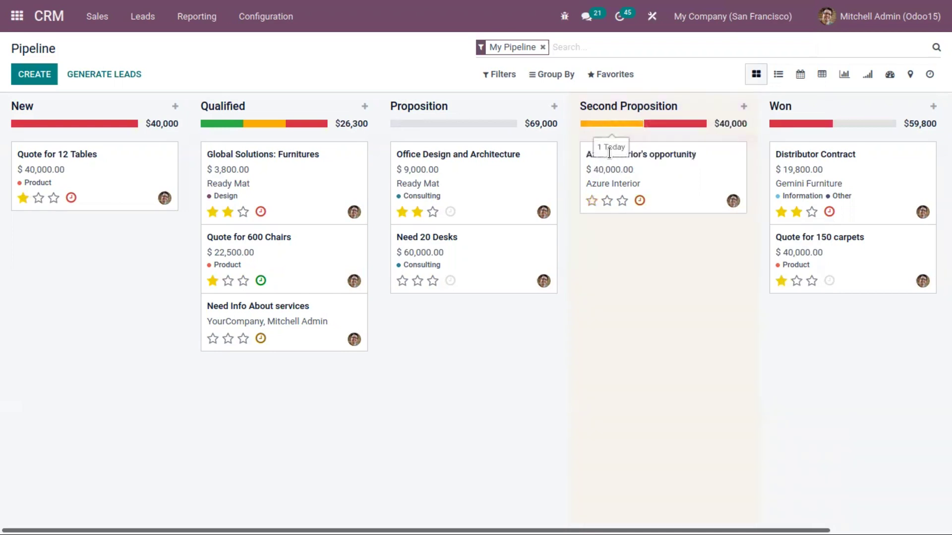
left_click(640, 201)
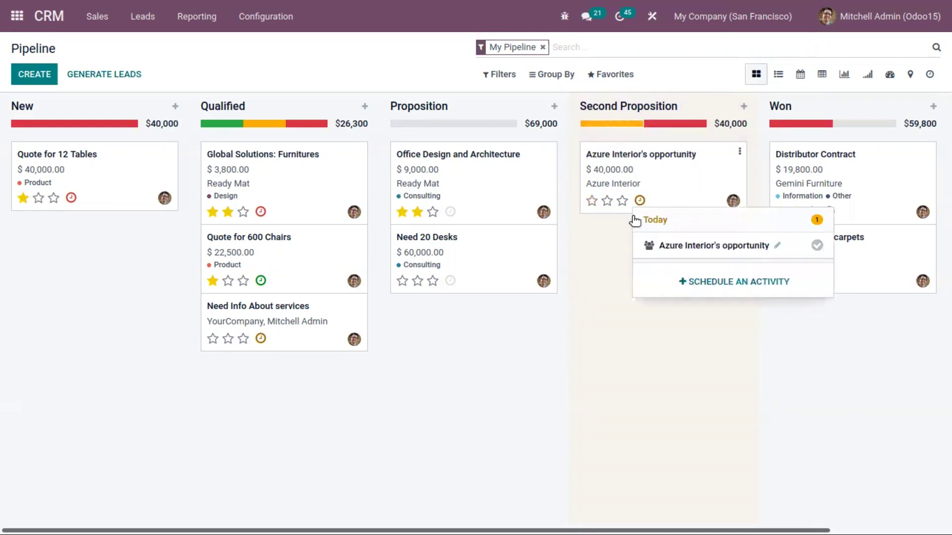
left_click(609, 241)
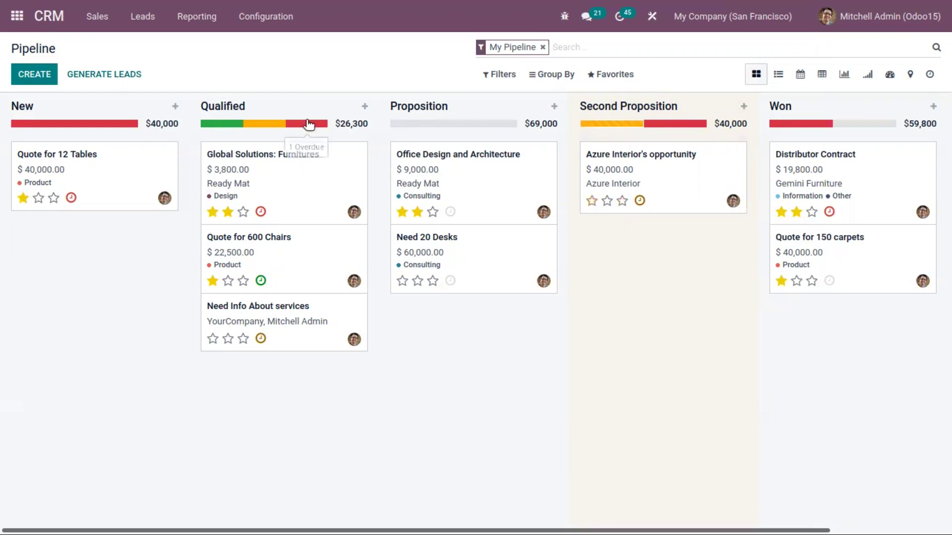
mouse_move(611, 127)
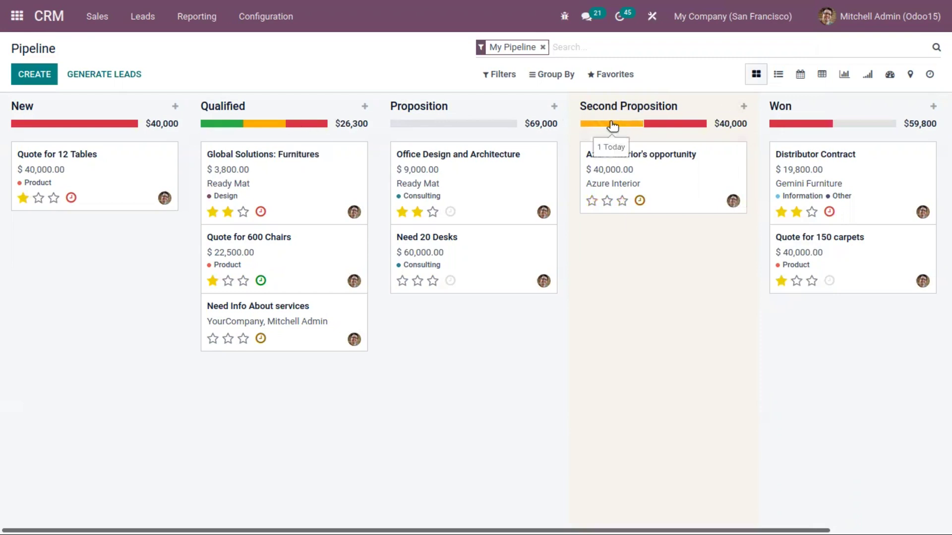
Filter the Qualified stage to planned activities and recheck the activities of Azure Interior's opportunity in Second Proposition
mouse_move(229, 128)
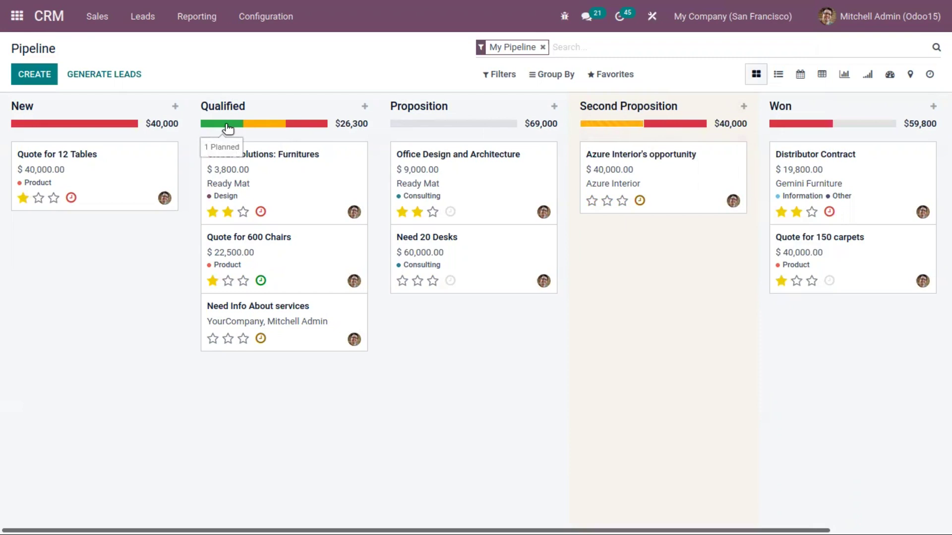
left_click(229, 124)
mouse_move(281, 127)
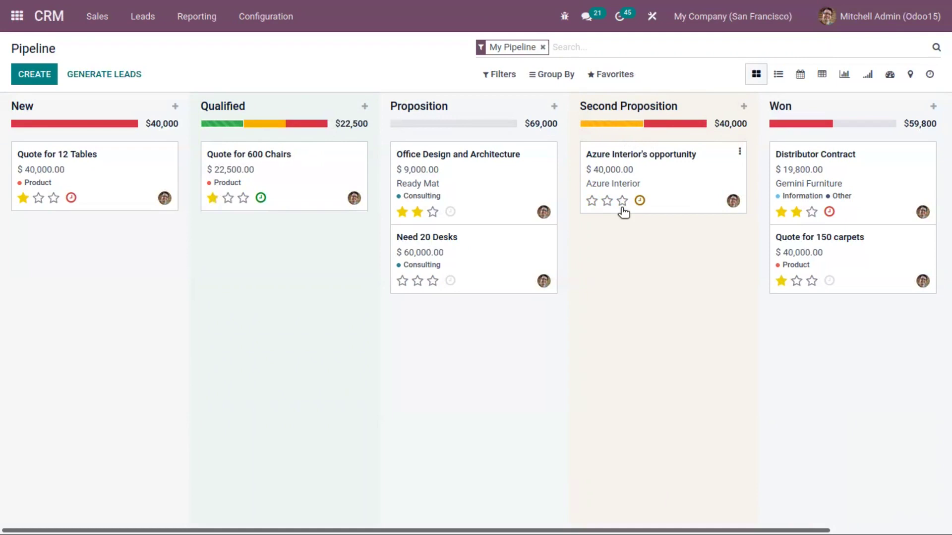
left_click(639, 200)
left_click(589, 248)
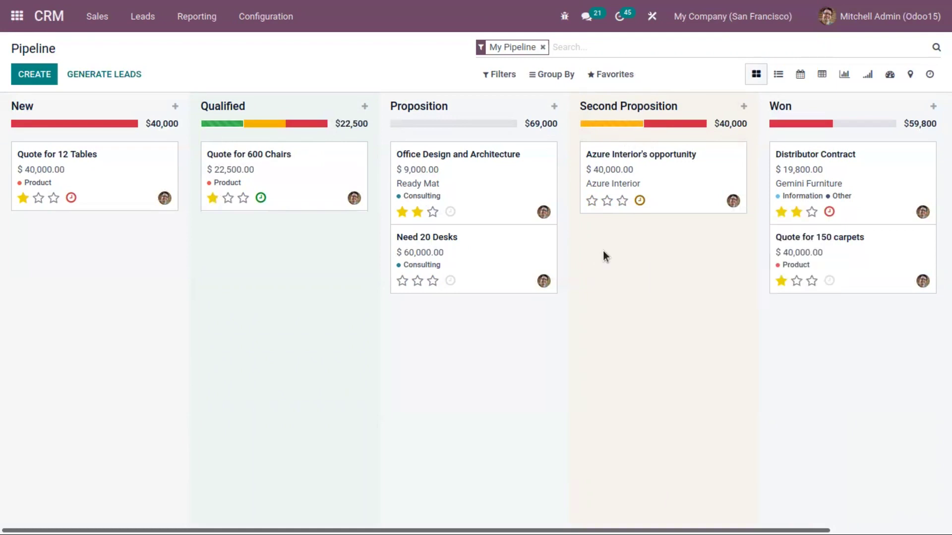
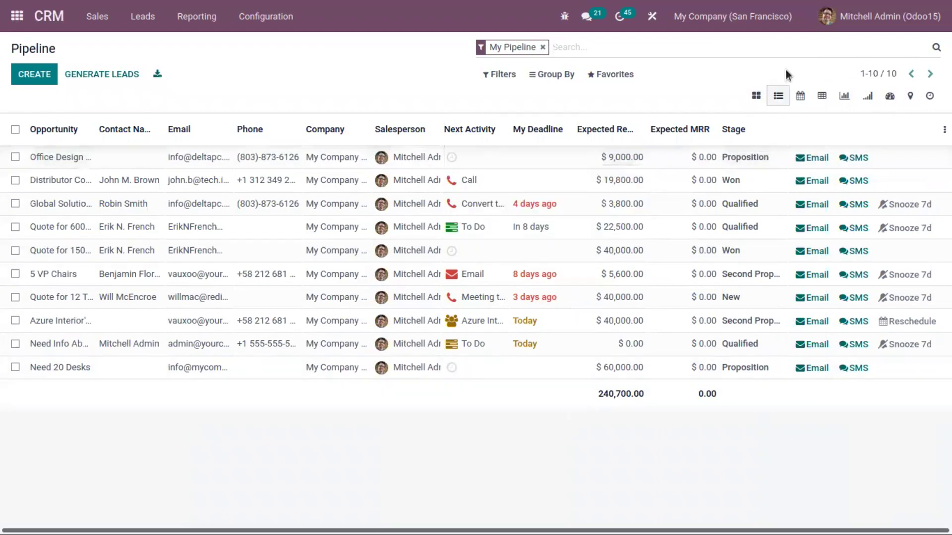
Look through the pipeline in the calendar, pivot, graph and cohort views
left_click(801, 98)
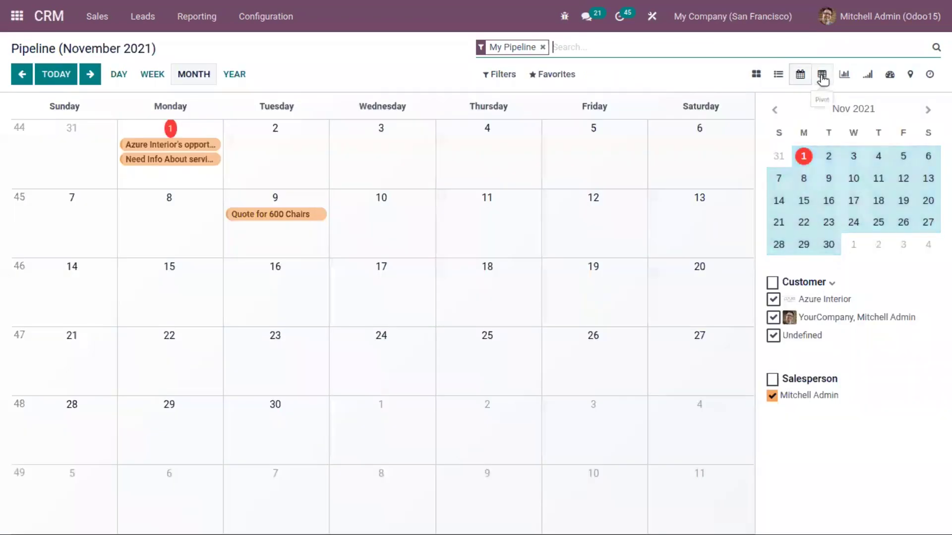
left_click(823, 77)
left_click(844, 75)
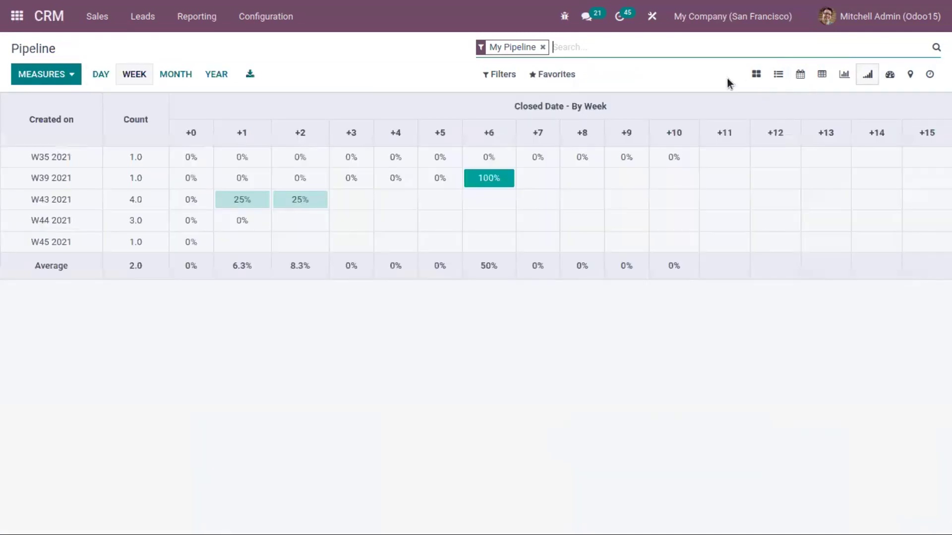
Return to the pipeline's Kanban view and open the "Quote for 600 Chairs" opportunity
left_click(755, 76)
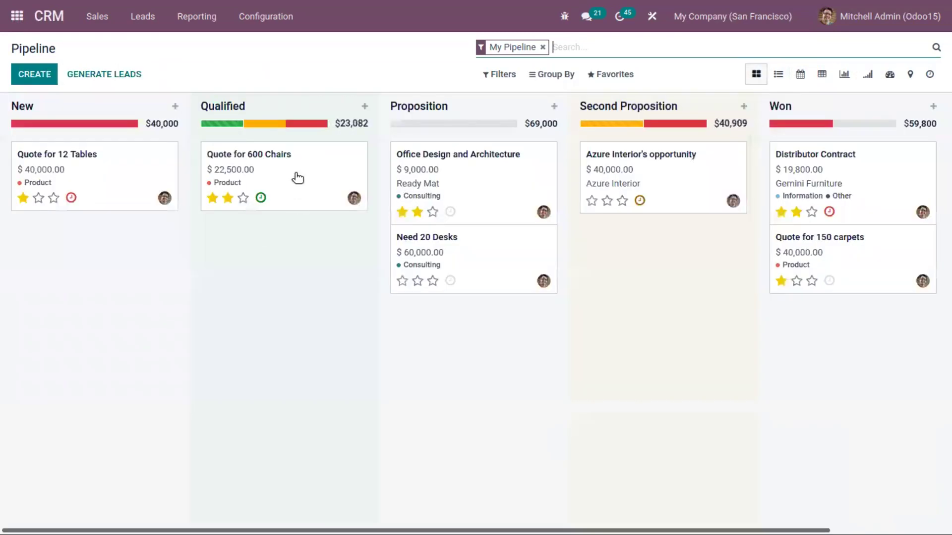
left_click(289, 166)
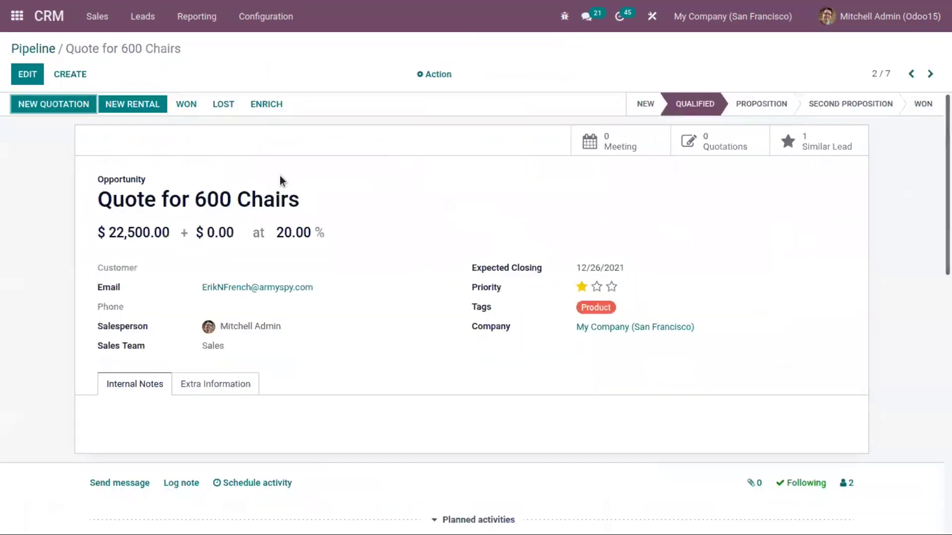
Schedule another To Do activity on the "Quote for 600 Chairs" opportunity with the due date 11/16/2021
scroll(476, 313, "down", 1)
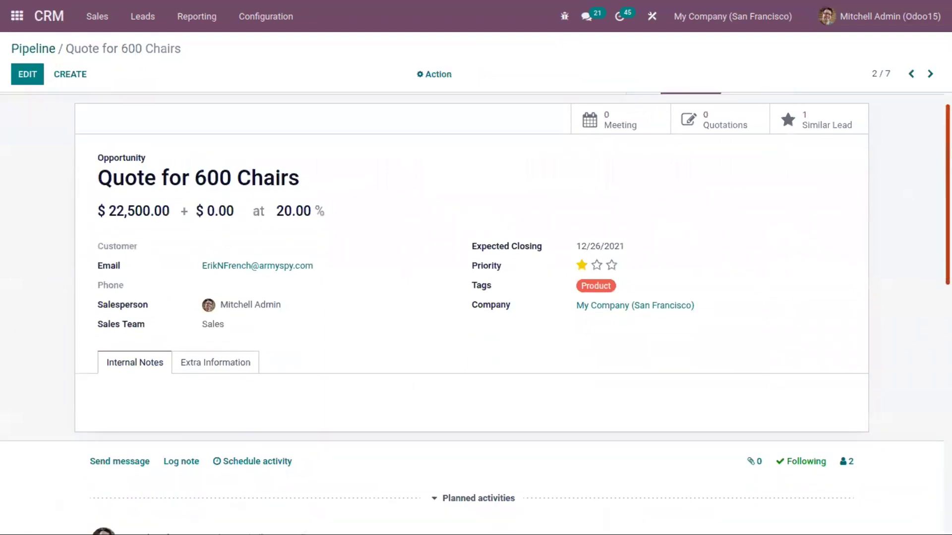
scroll(475, 312, "down", 5)
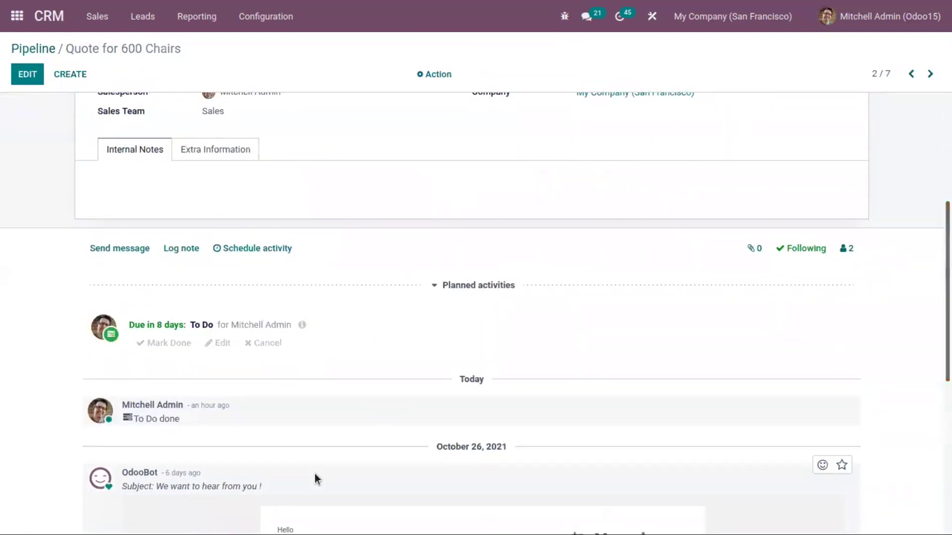
left_click(241, 249)
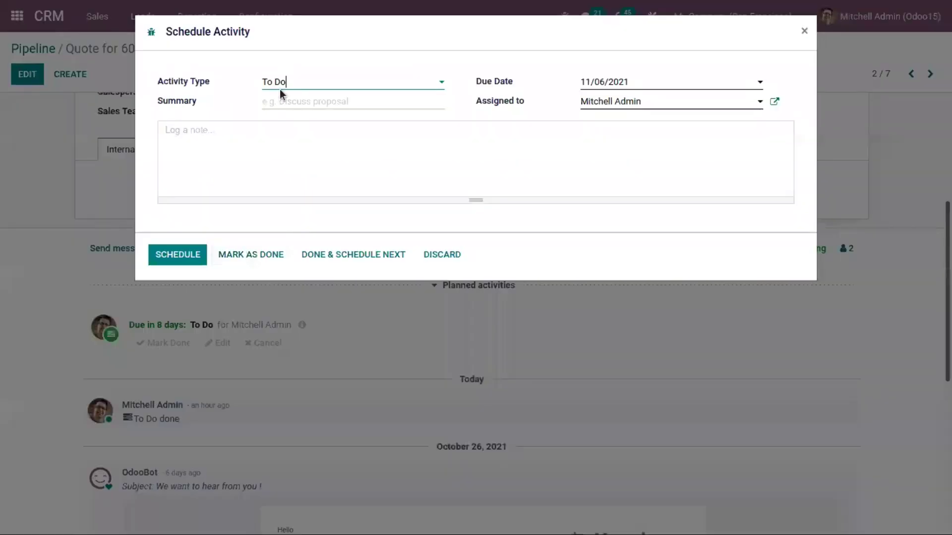
left_click(303, 83)
left_click(616, 81)
left_click(660, 186)
left_click(184, 255)
scroll(183, 258, "up", 5)
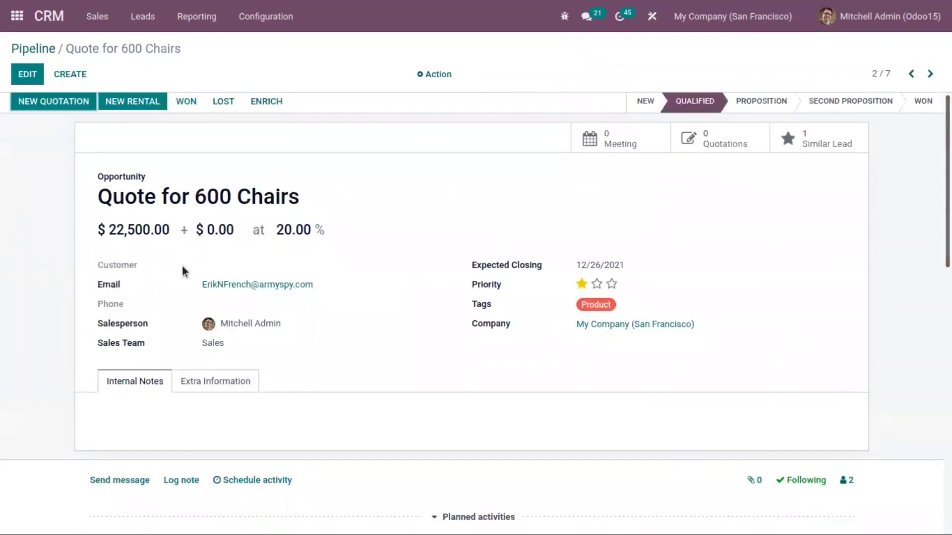
Cancel the planned To Do activity due in 8 days on the "Quote for 600 Chairs" opportunity
scroll(710, 261, "down", 5)
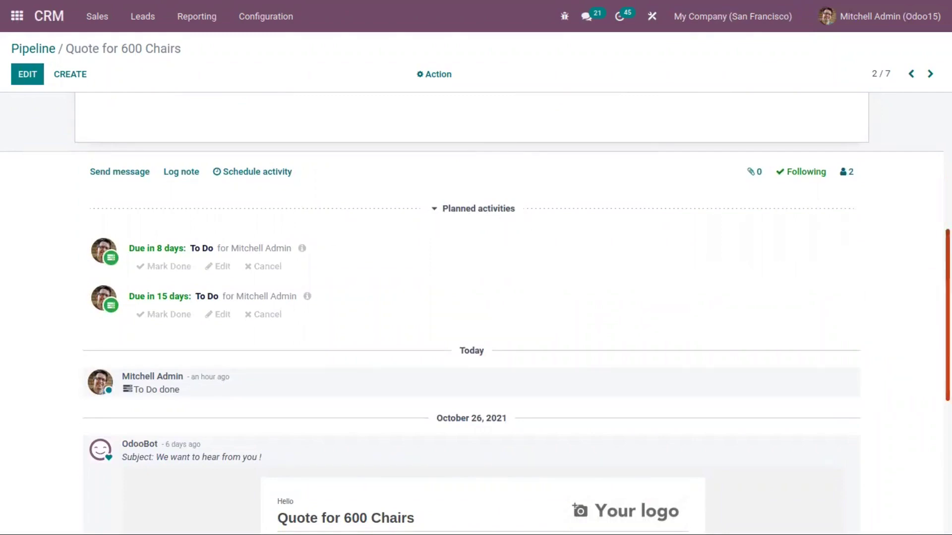
scroll(923, 176, "up", 5)
scroll(922, 172, "down", 9)
scroll(901, 306, "up", 4)
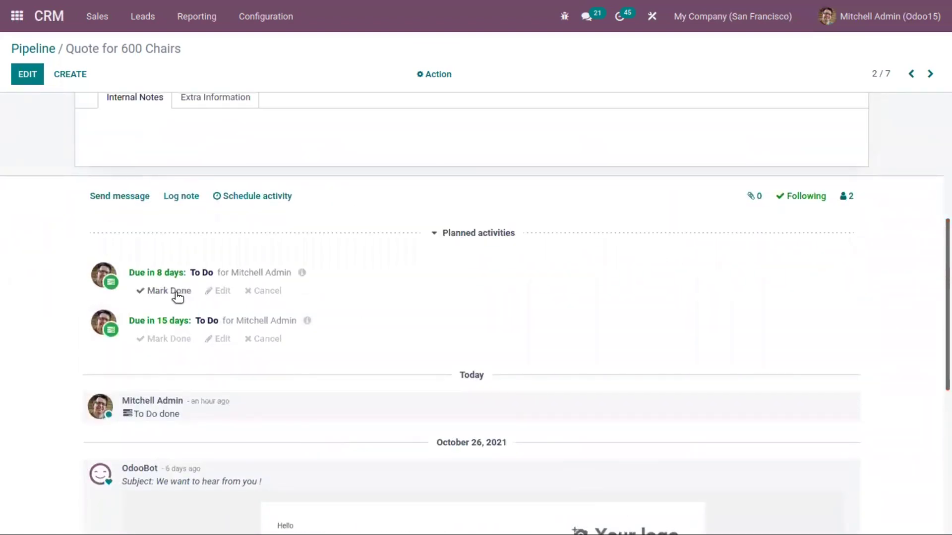
left_click(256, 289)
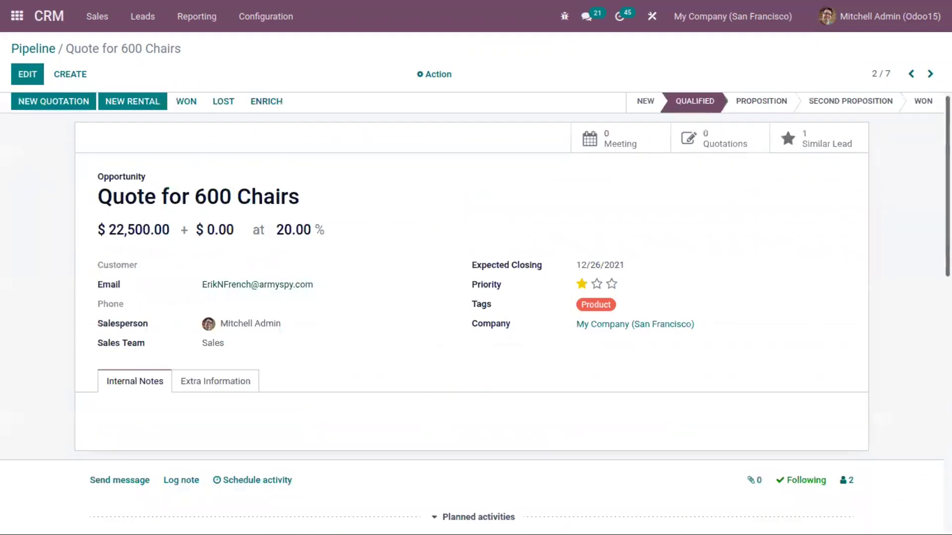
Examine the details of the remaining planned To Do activity on the "Quote for 600 Chairs" opportunity
scroll(617, 349, "down", 5)
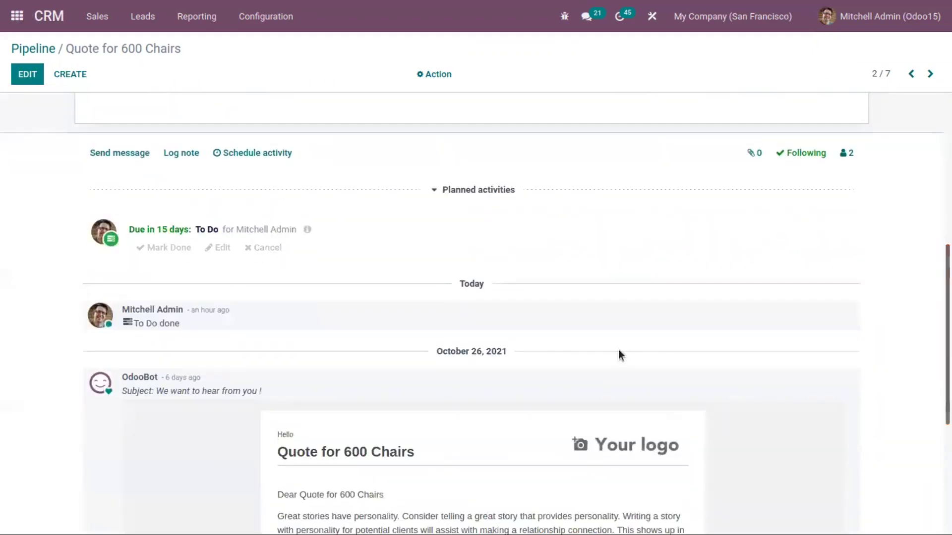
left_click(308, 231)
left_click(308, 231)
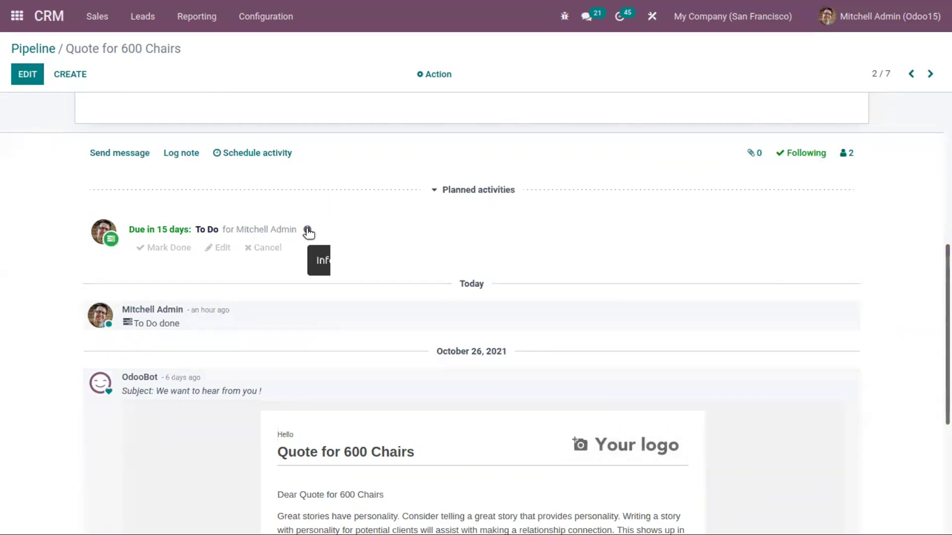
left_click(307, 230)
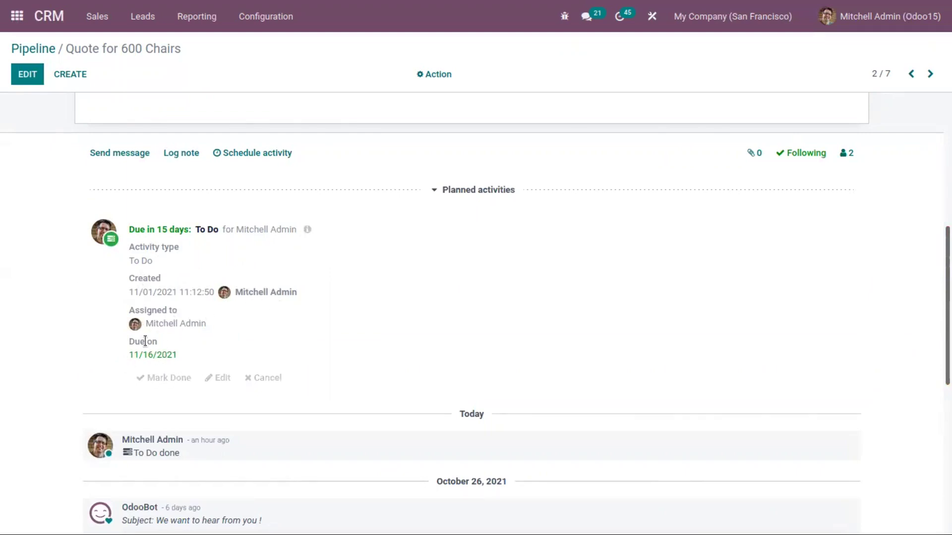
left_click_drag(947, 308, 906, 168)
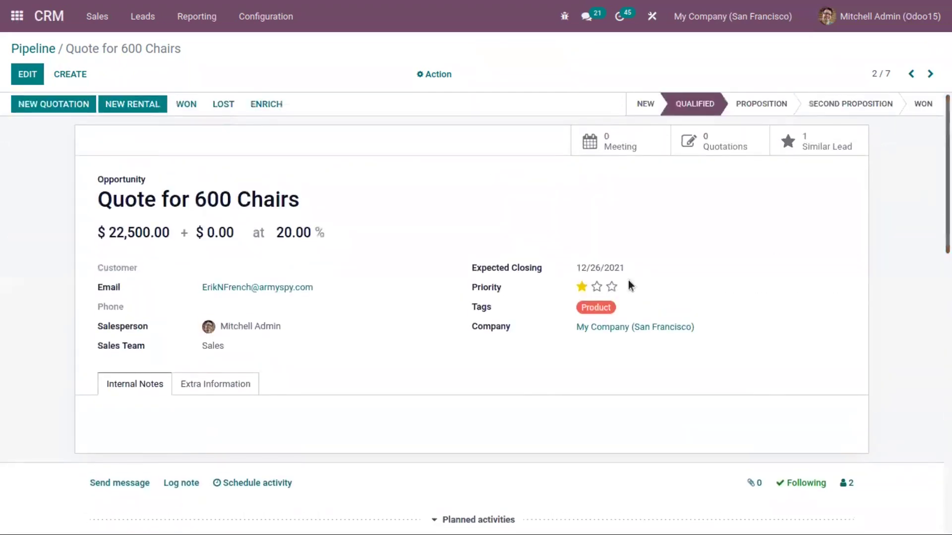
Leave the opportunity and open the list of activity types in the CRM configuration
left_click(47, 50)
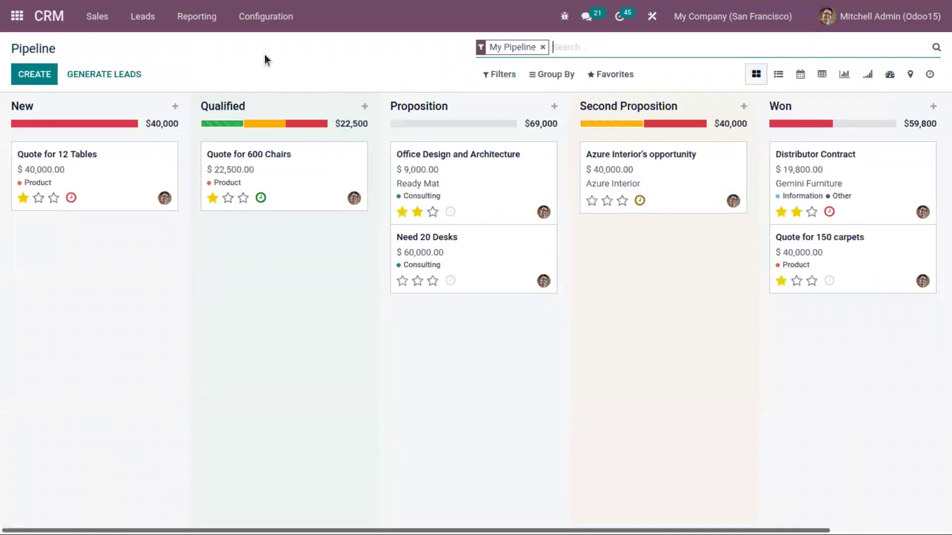
left_click(252, 22)
left_click(251, 21)
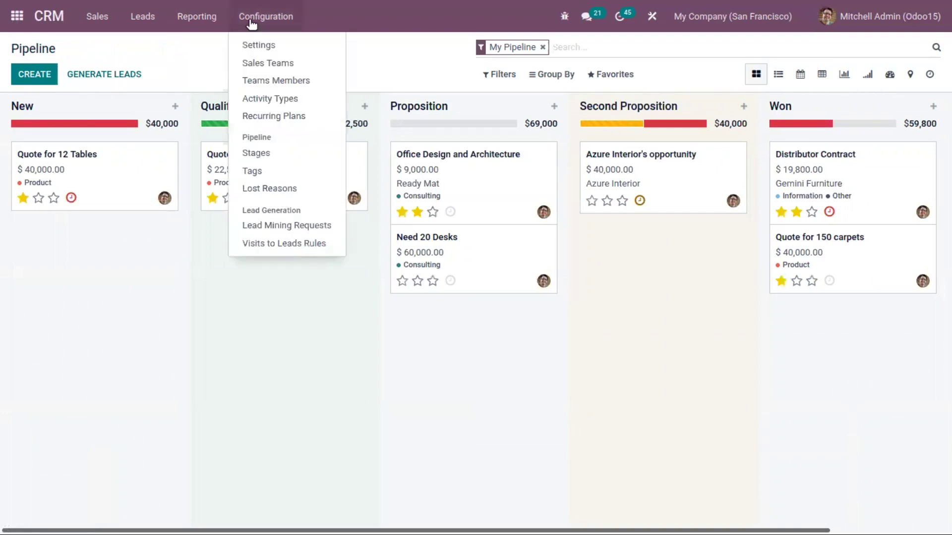
left_click(272, 100)
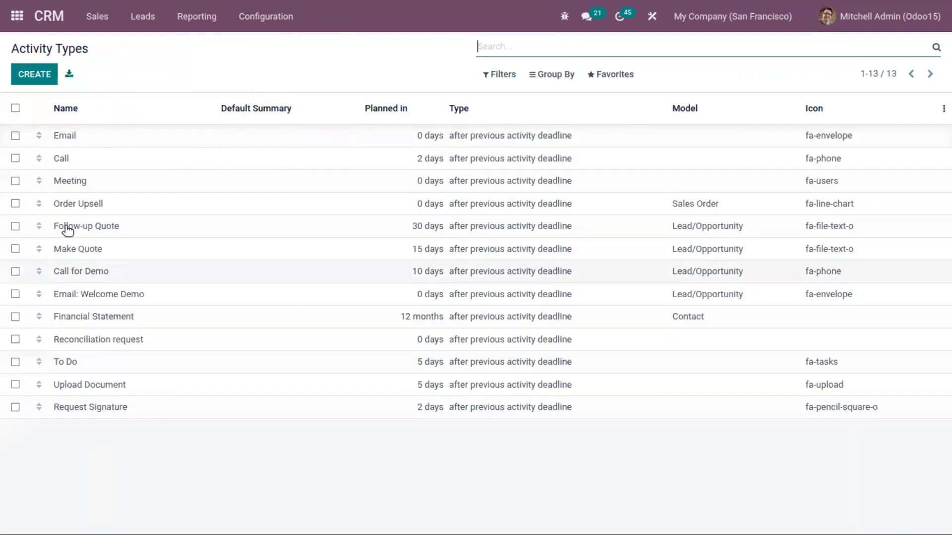
Create an activity type named Discussion with action None, choose its default user and leave the decoration type empty
left_click(28, 78)
type("Discussion")
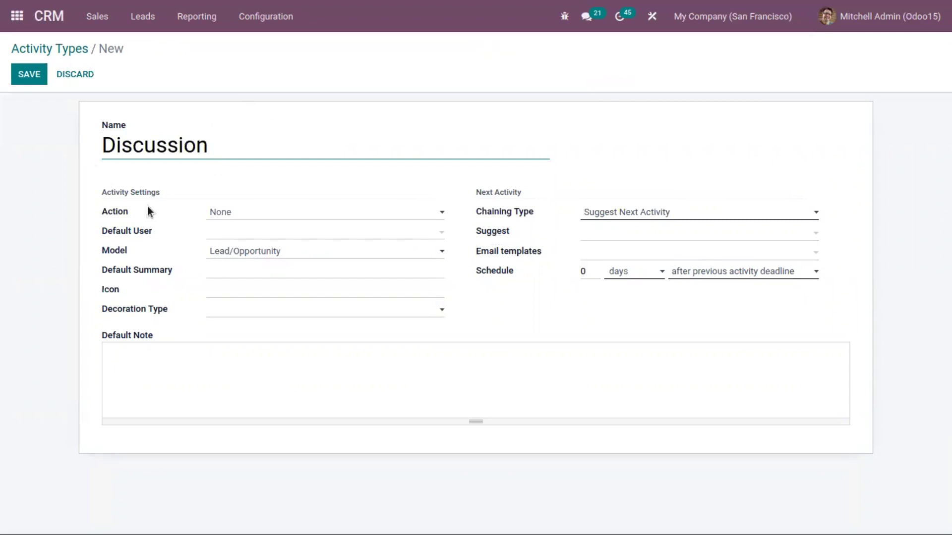
left_click(215, 212)
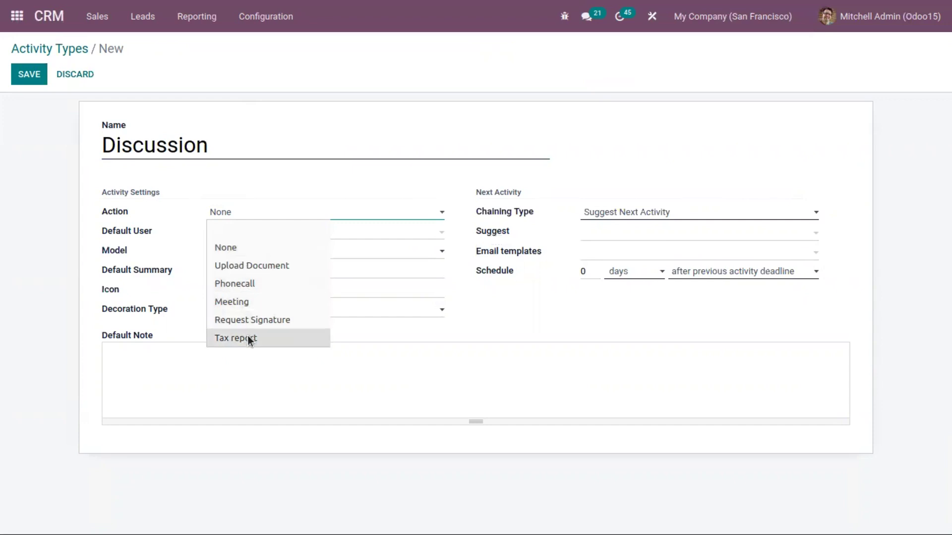
left_click(144, 204)
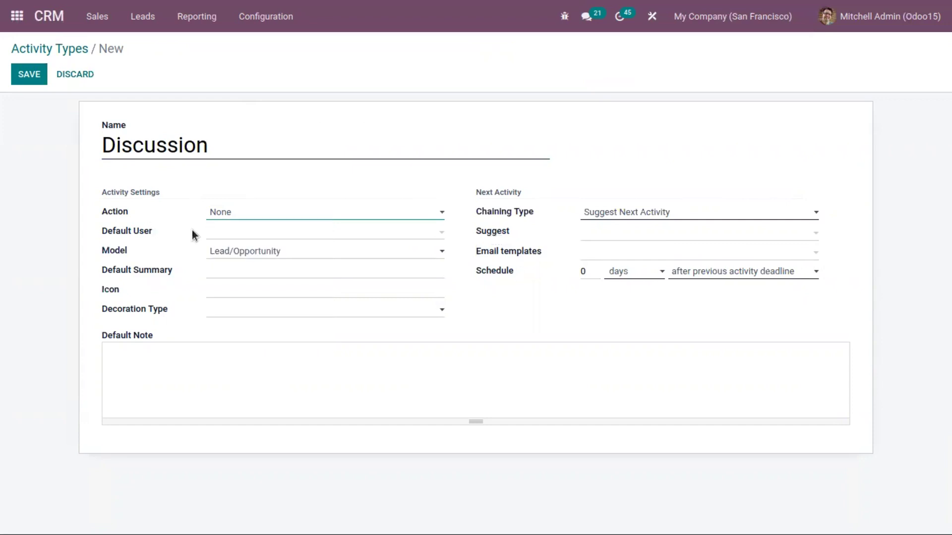
left_click(228, 232)
left_click(243, 253)
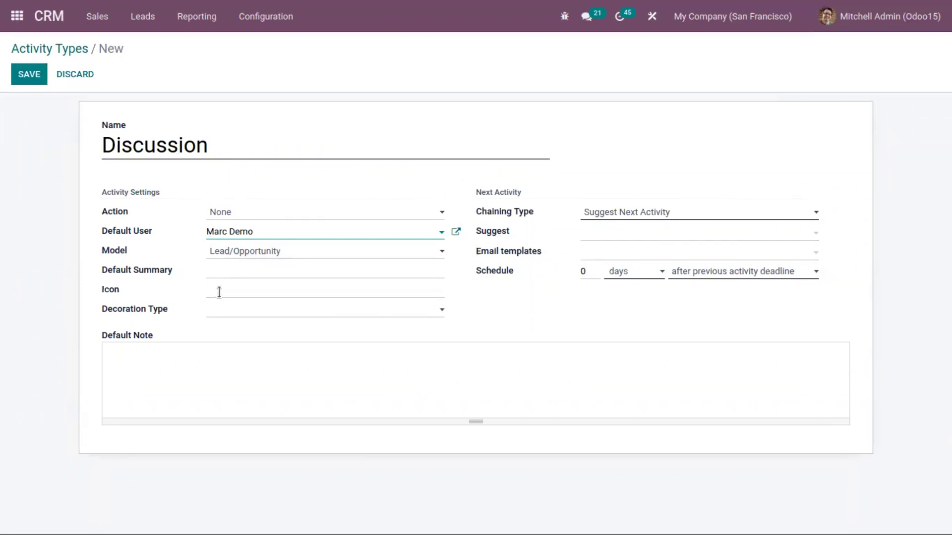
left_click(223, 310)
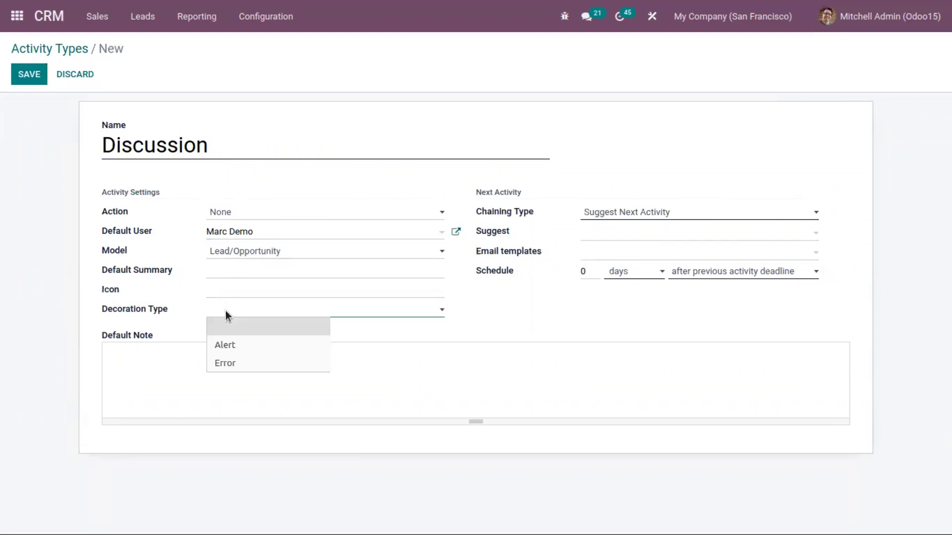
left_click(170, 333)
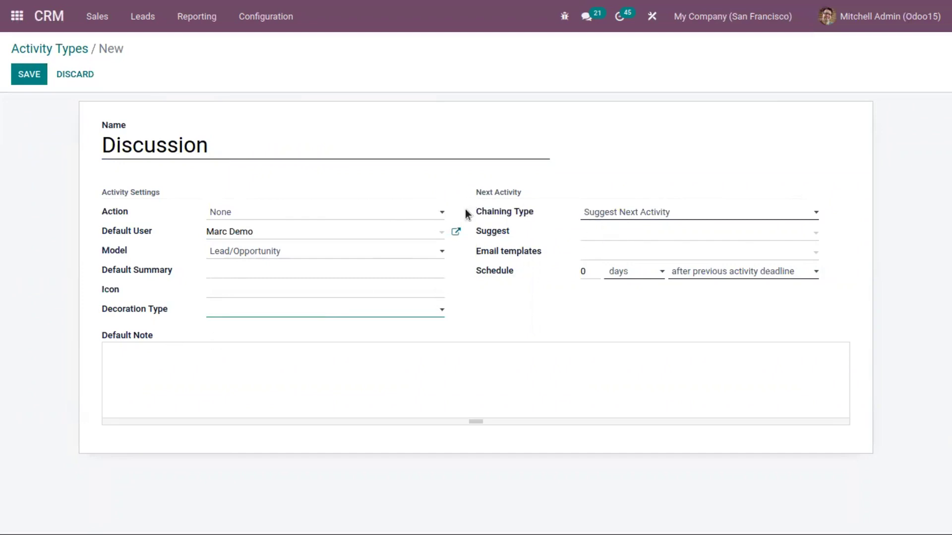
Set the Discussion type's chaining to Trigger Next Activity with Email as the triggered activity
left_click(604, 215)
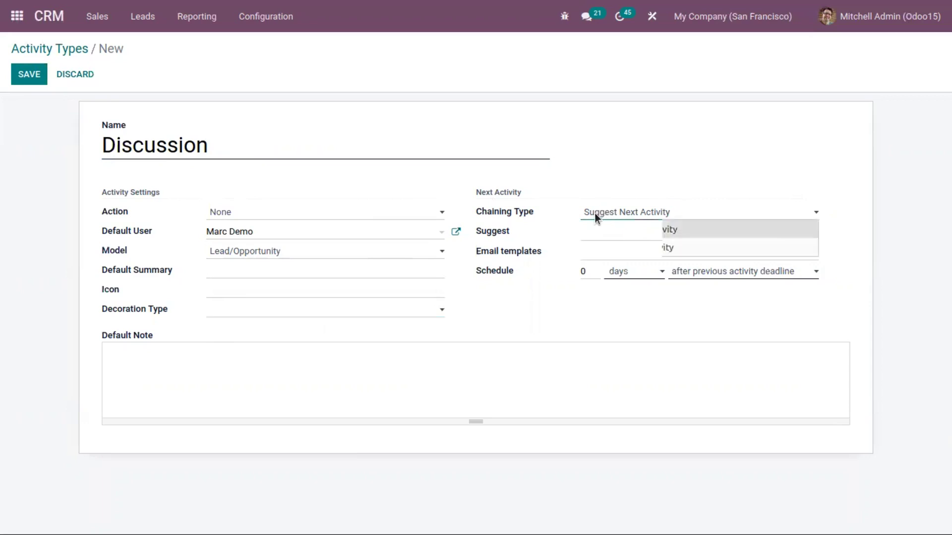
left_click(612, 246)
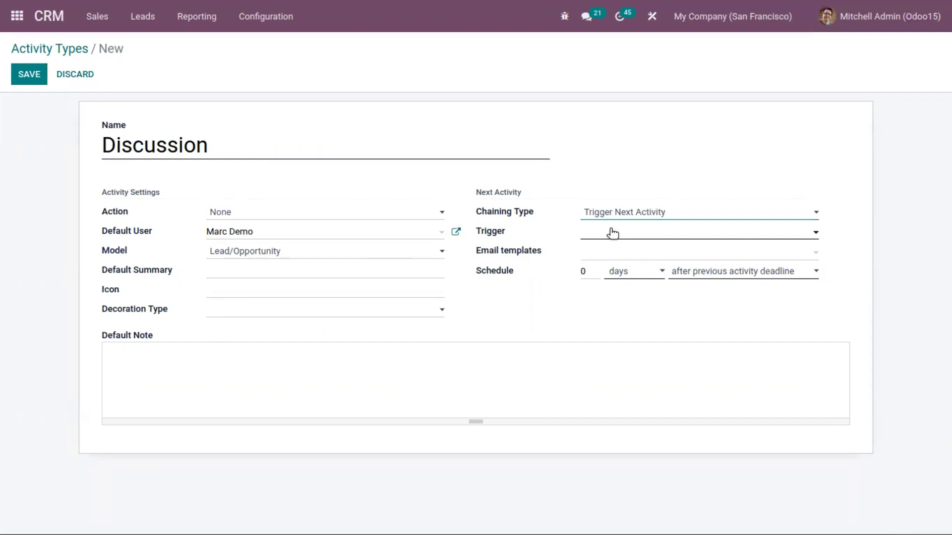
left_click(599, 231)
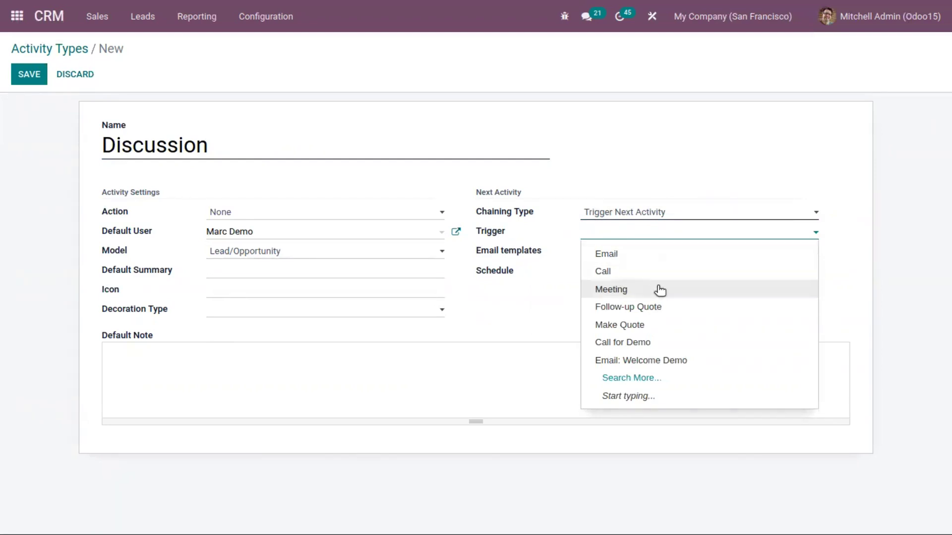
left_click(626, 257)
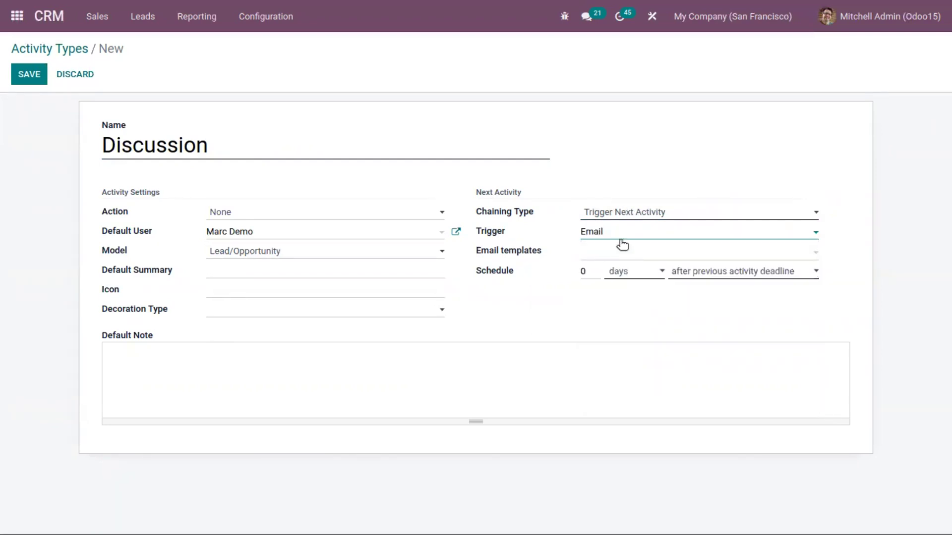
Schedule the triggered activity 1 day after the previous activity deadline, save the Discussion type and return to the activity types list
left_click(592, 272)
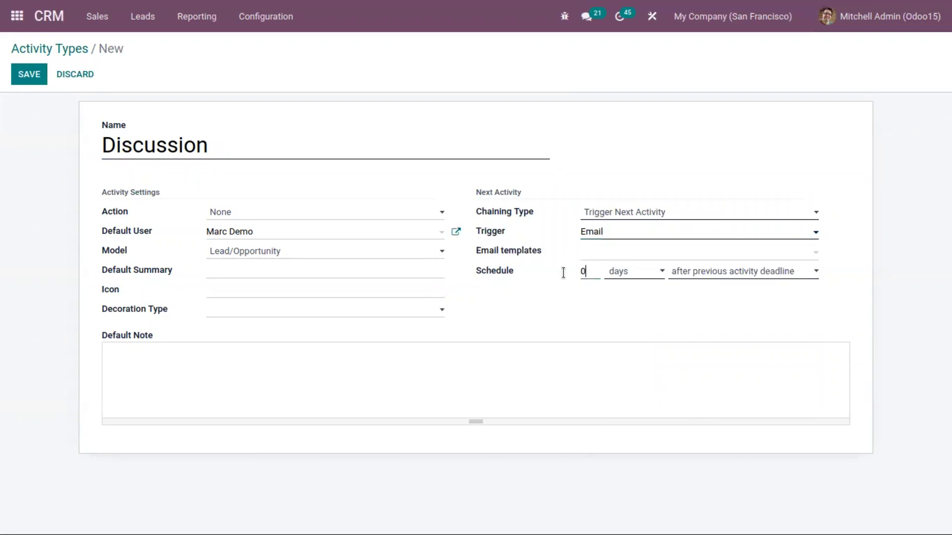
mouse_move(499, 266)
left_click(593, 273)
key("BackSpace")
left_click(635, 273)
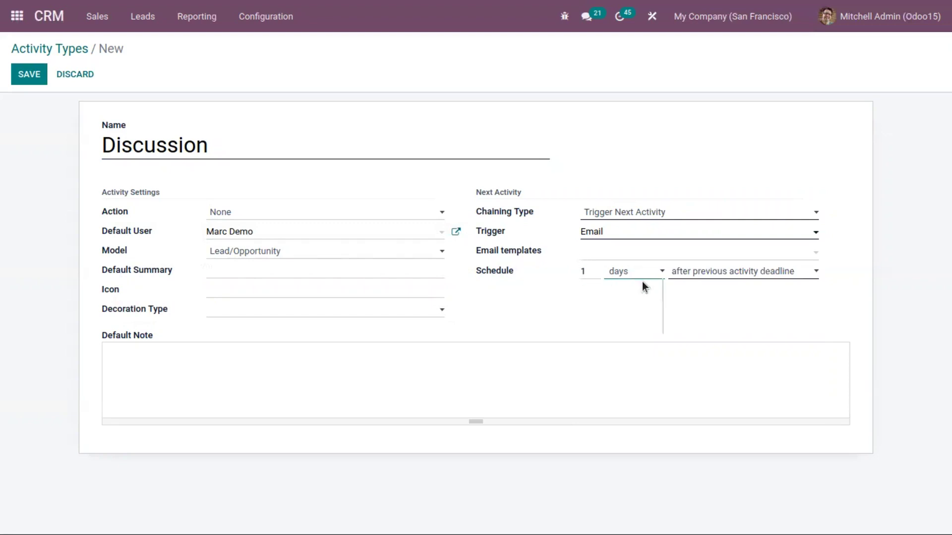
left_click(691, 273)
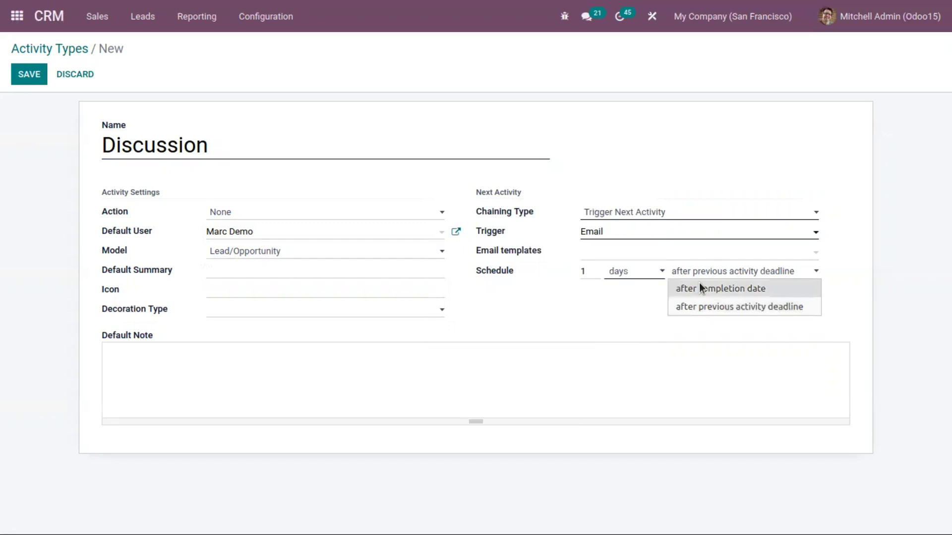
left_click(705, 306)
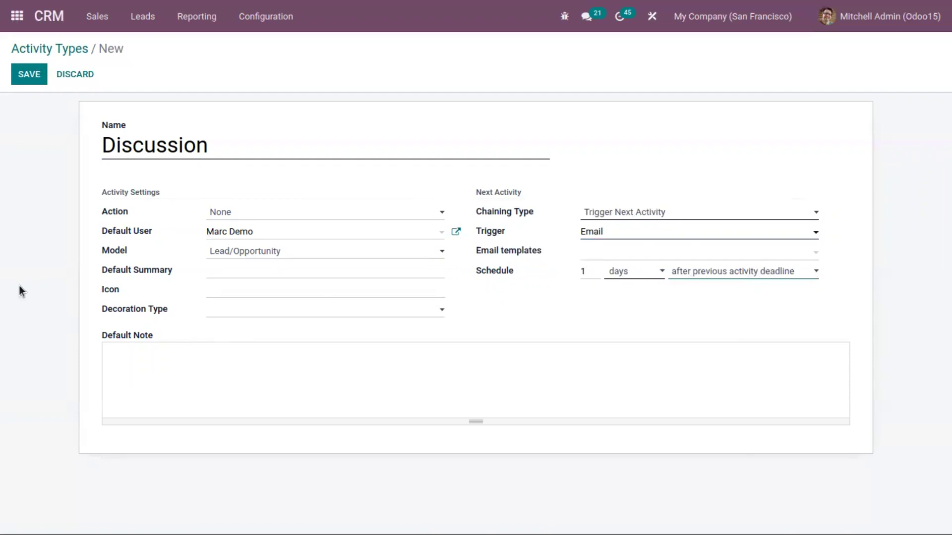
left_click(26, 76)
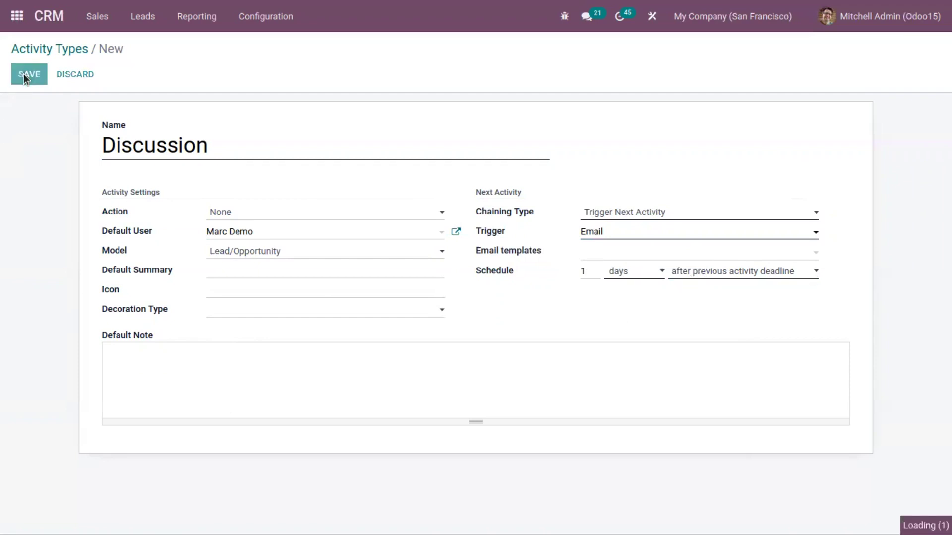
left_click(60, 49)
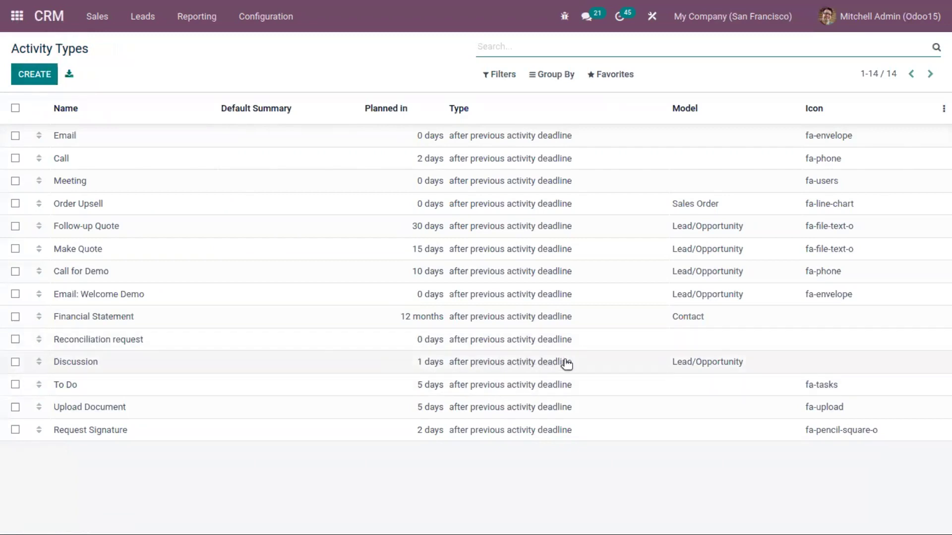
Return to the pipeline and start a new activity of type Discussion for the "Quote for 12 Tables" opportunity
left_click(97, 16)
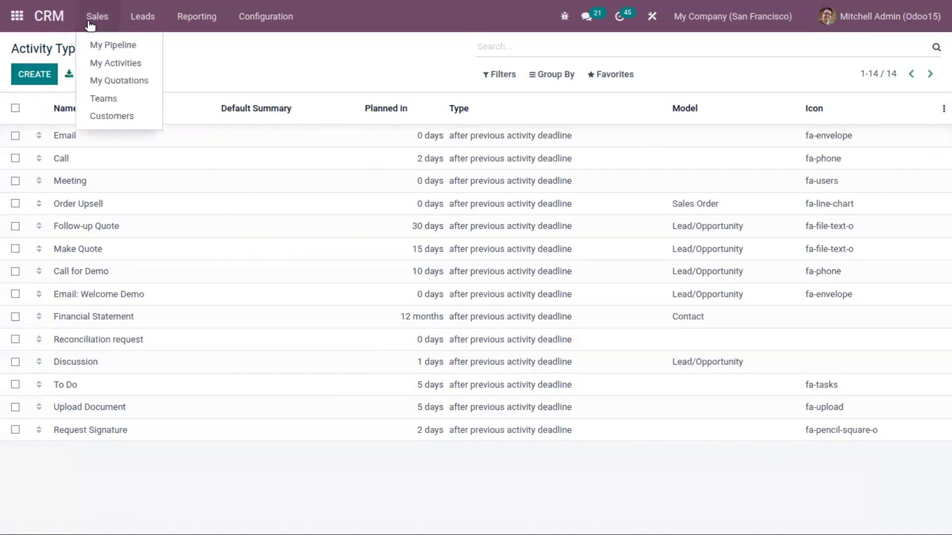
left_click(100, 42)
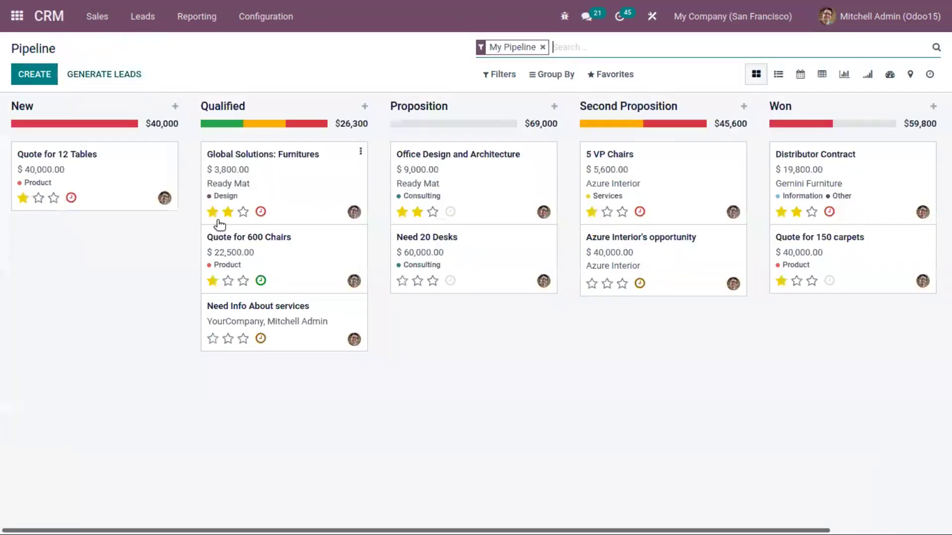
left_click(71, 198)
left_click(132, 286)
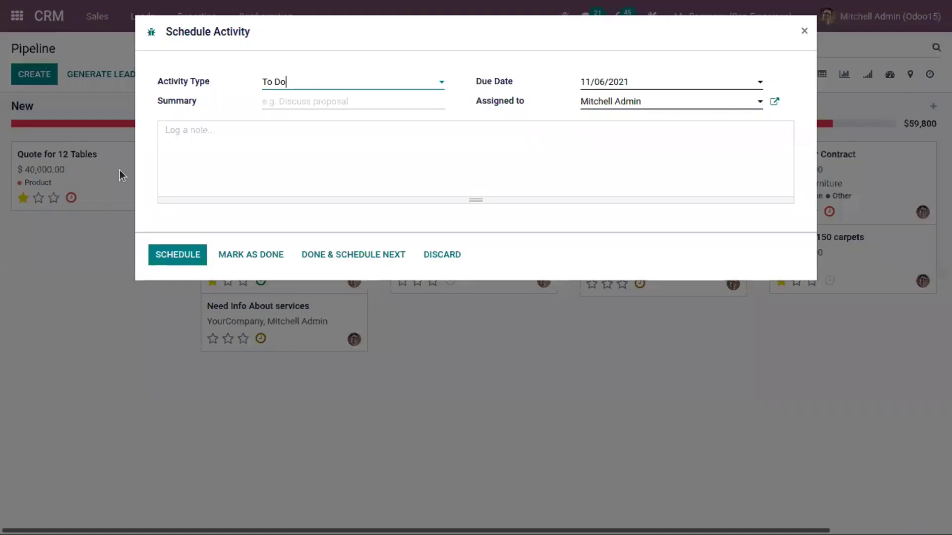
left_click(313, 87)
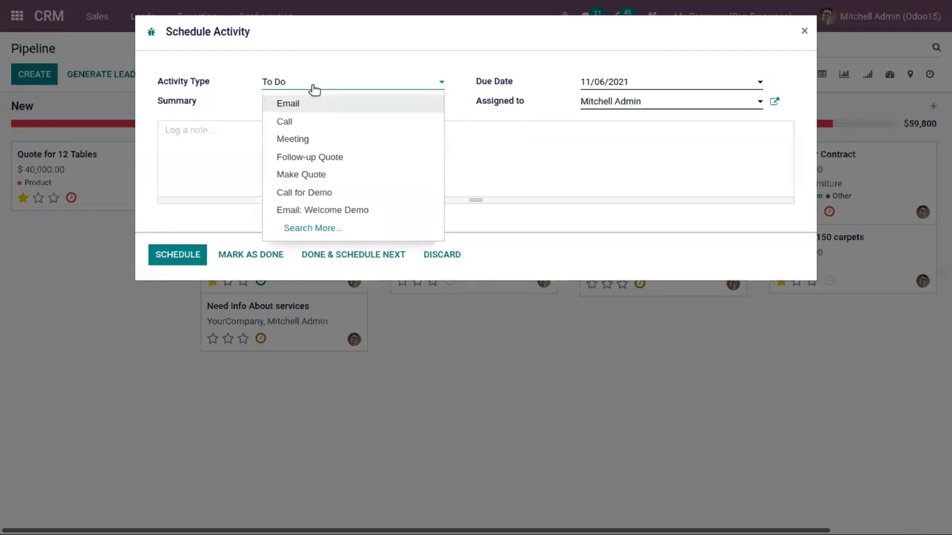
left_click(314, 229)
left_click(229, 334)
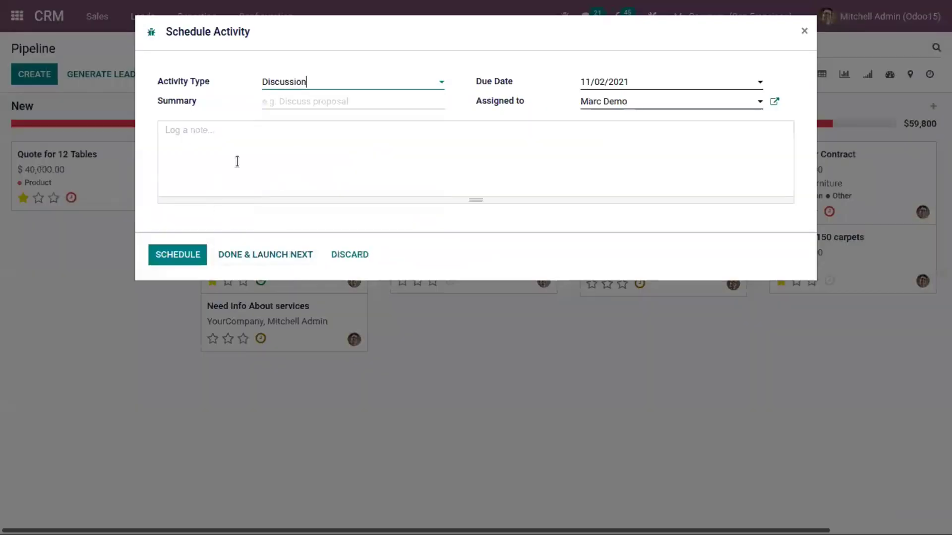
Choose the assignee, schedule the Discussion activity for 11/02/2021 and check the activities of "Quote for 12 Tables"
left_click(609, 81)
left_click(536, 94)
left_click(161, 252)
left_click(159, 116)
left_click(625, 102)
left_click(626, 157)
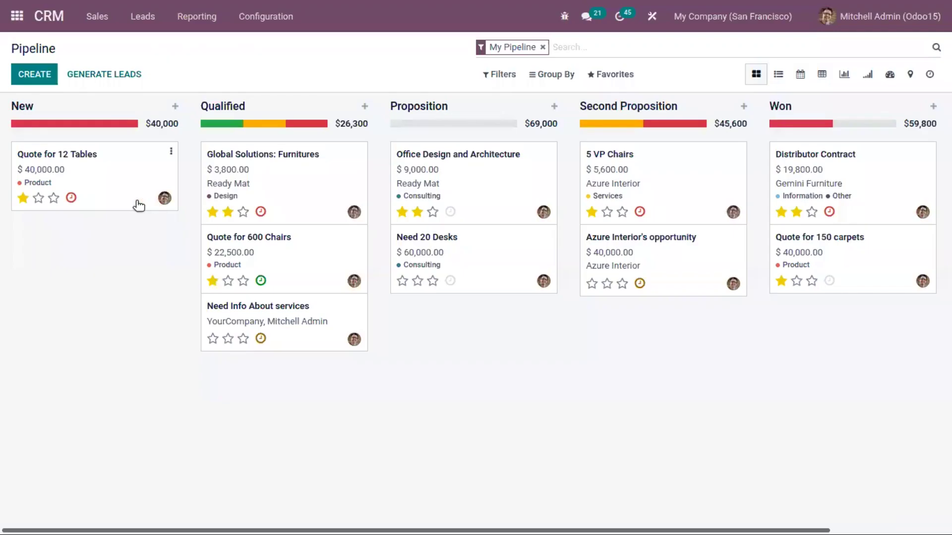
left_click(71, 198)
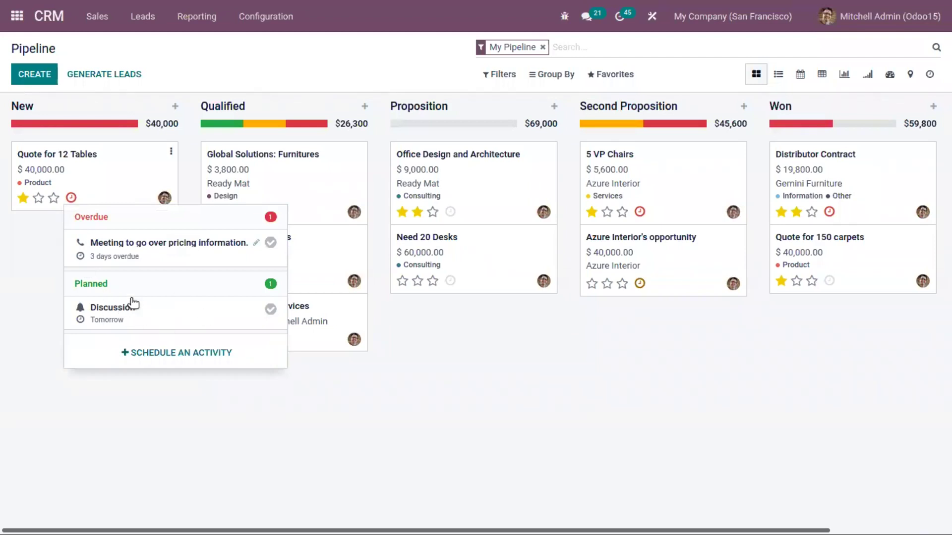
left_click(33, 250)
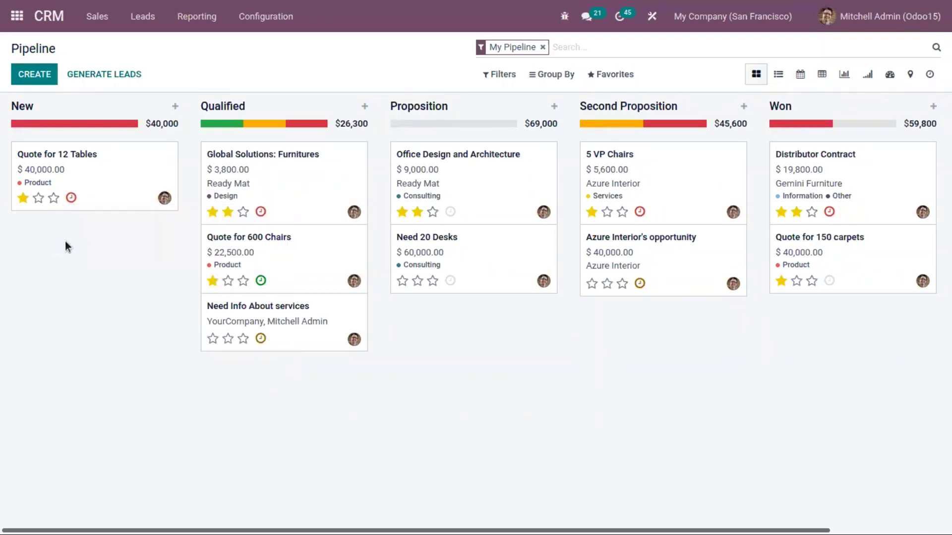